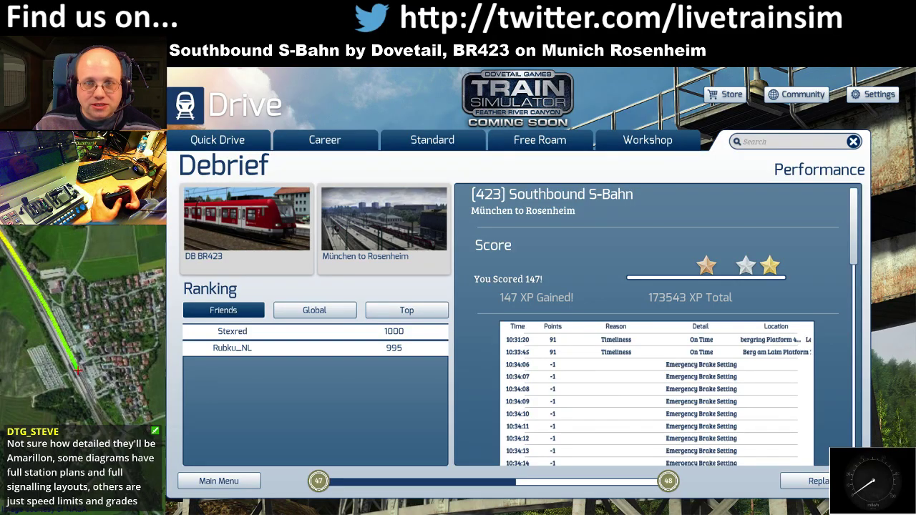
Bring up the Steam overlay over Train Simulator and open the controller configuration
key(shift+Tab)
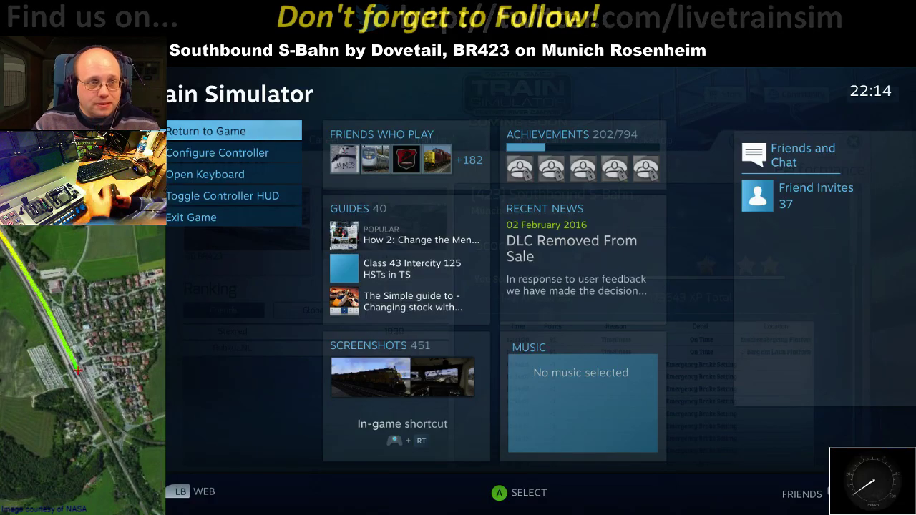
key(Down)
key(Return)
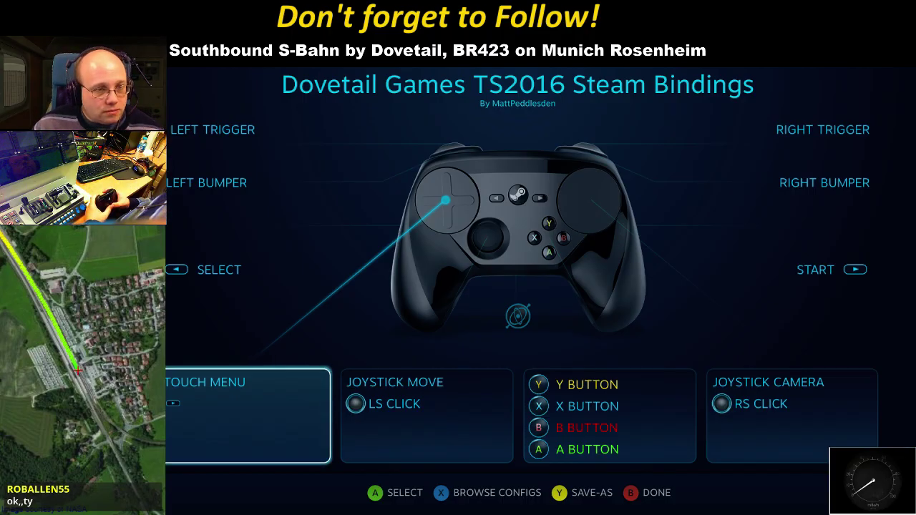
Look over the left grip and left bumper bindings on the controller layout, ending on the face button group
key(Up)
key(Up)
key(Up)
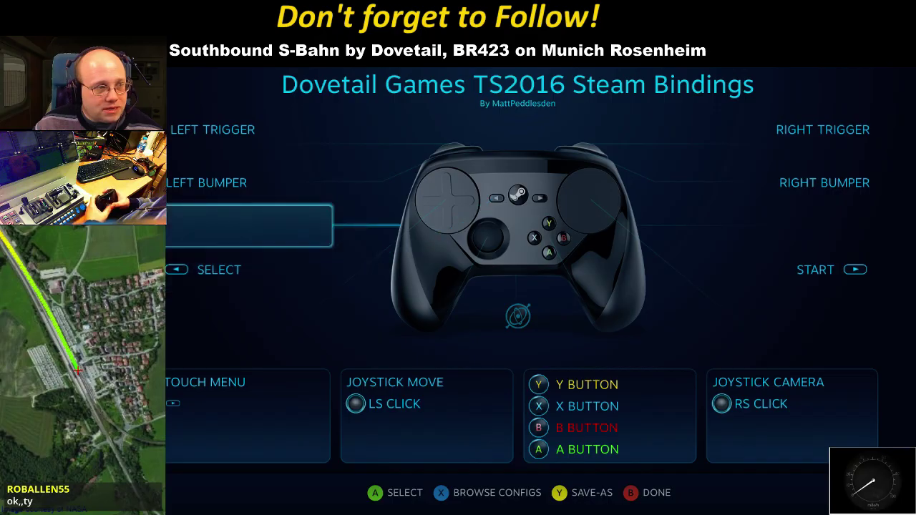
key(Down)
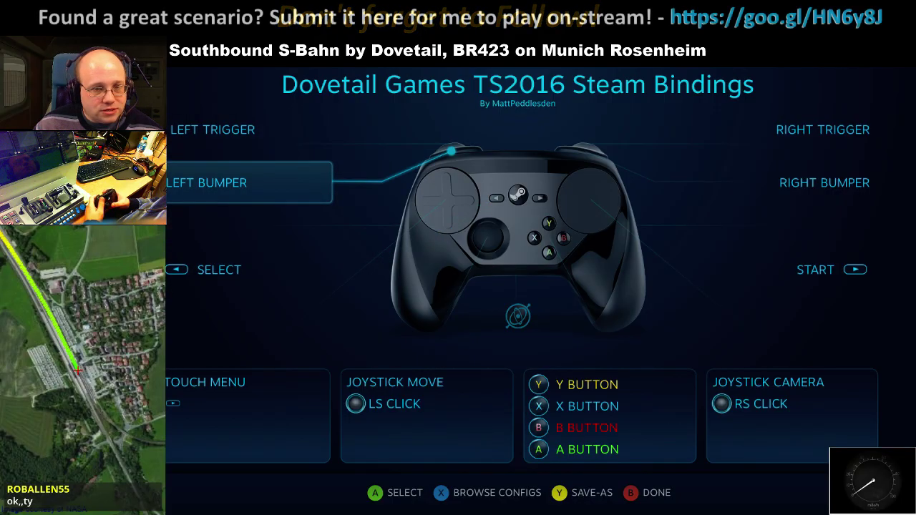
key(Down)
key(Down)
key(Right)
key(Right)
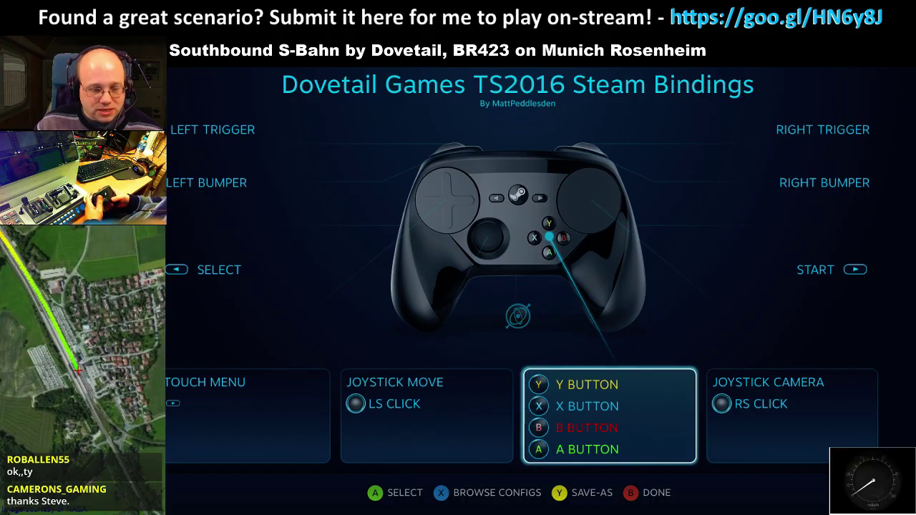
View the Y button's key assignment within the face button group and return to the controller layout
key(Return)
key(Right)
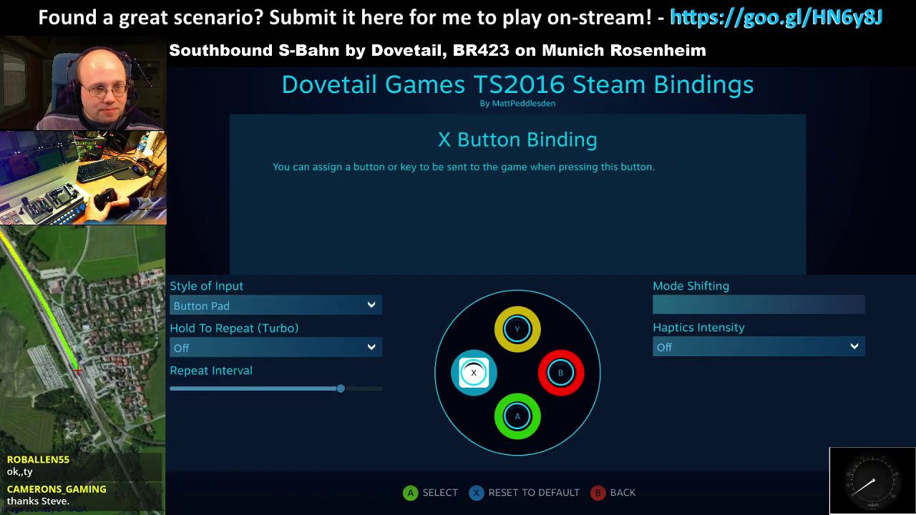
key(Up)
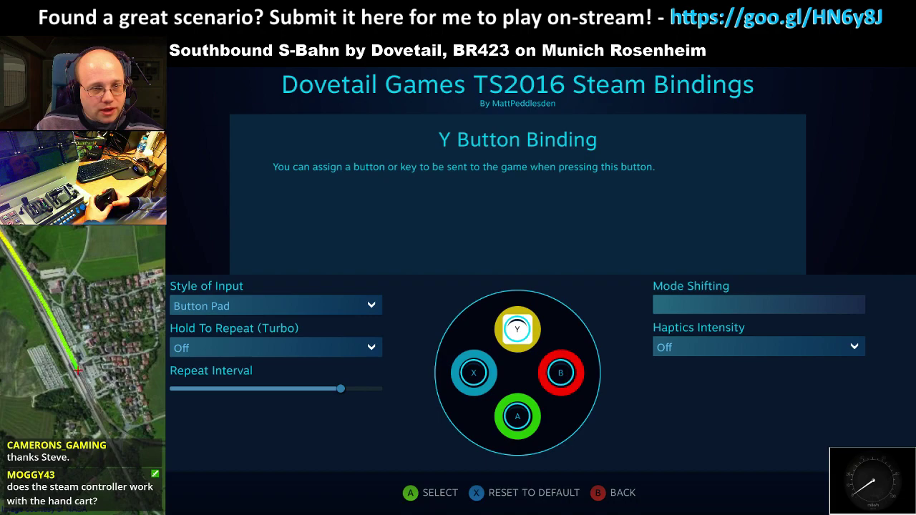
key(Return)
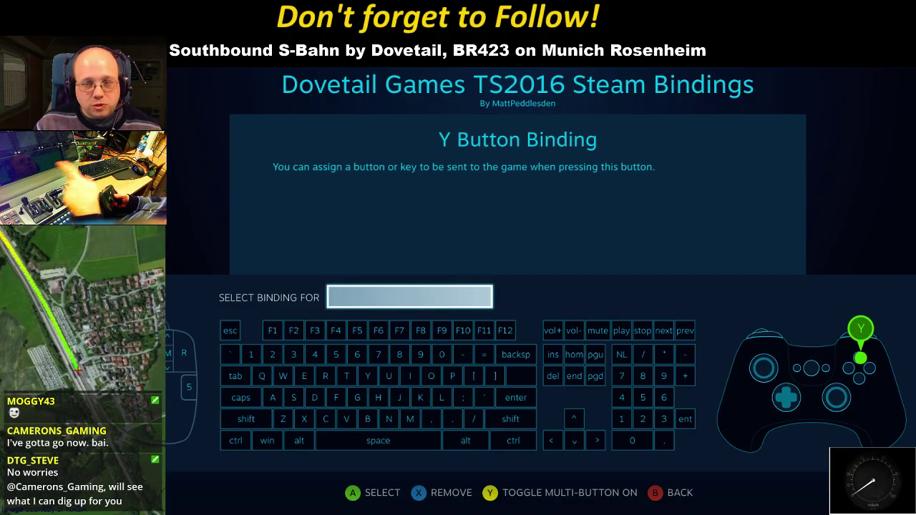
key(Escape)
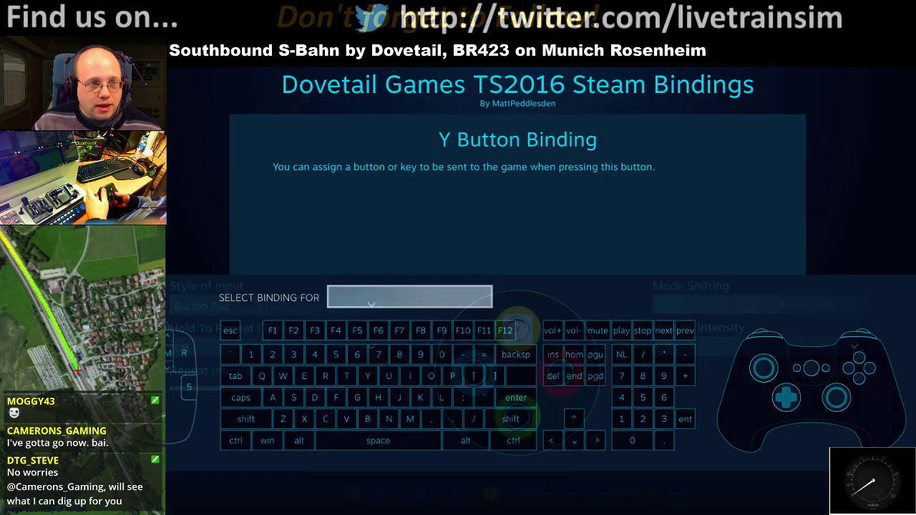
key(Escape)
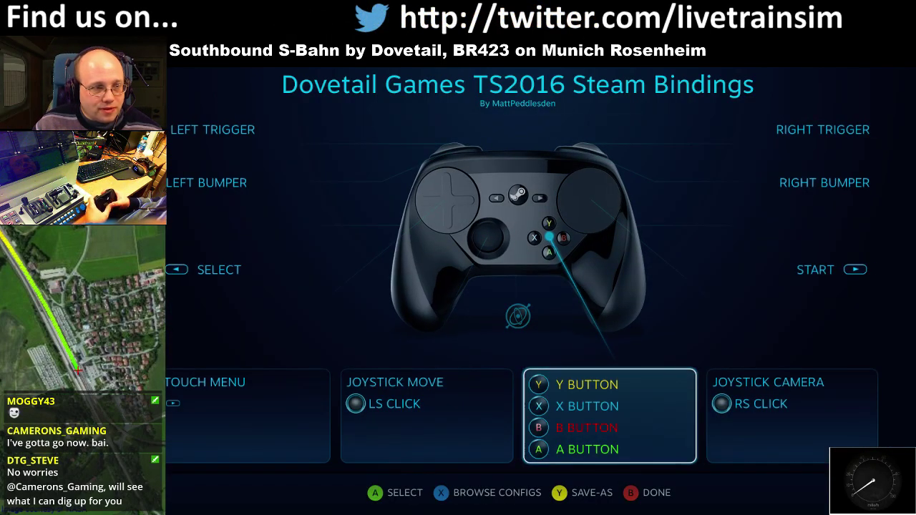
View the left trackpad's Touch Menu settings and return to the controller layout
key(Left)
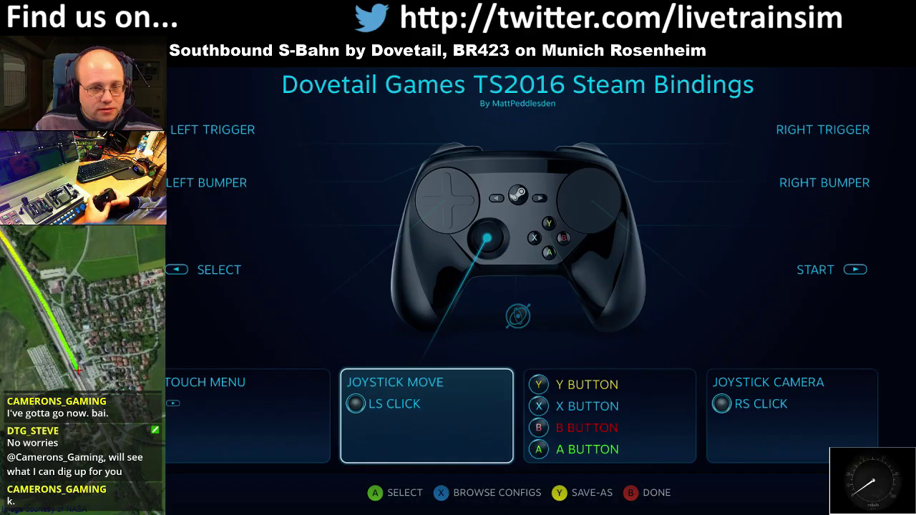
key(Left)
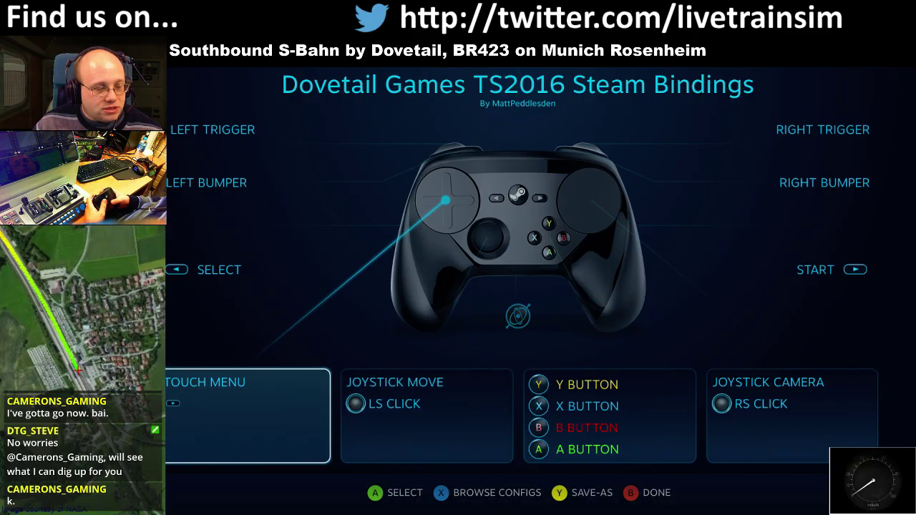
key(Return)
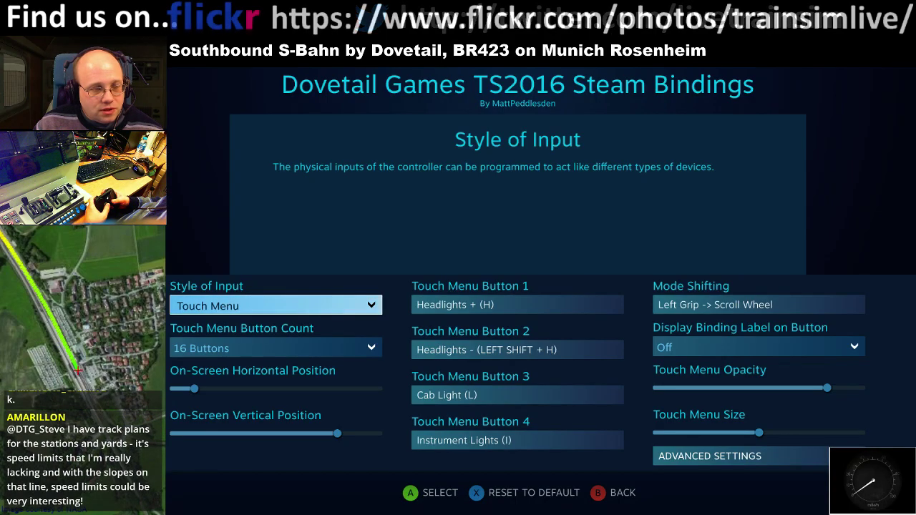
key(Escape)
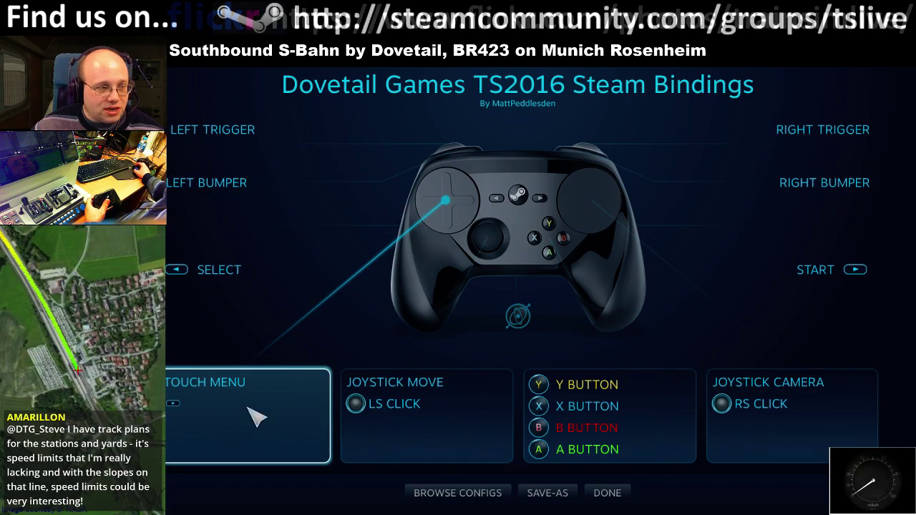
key(Right)
key(Left)
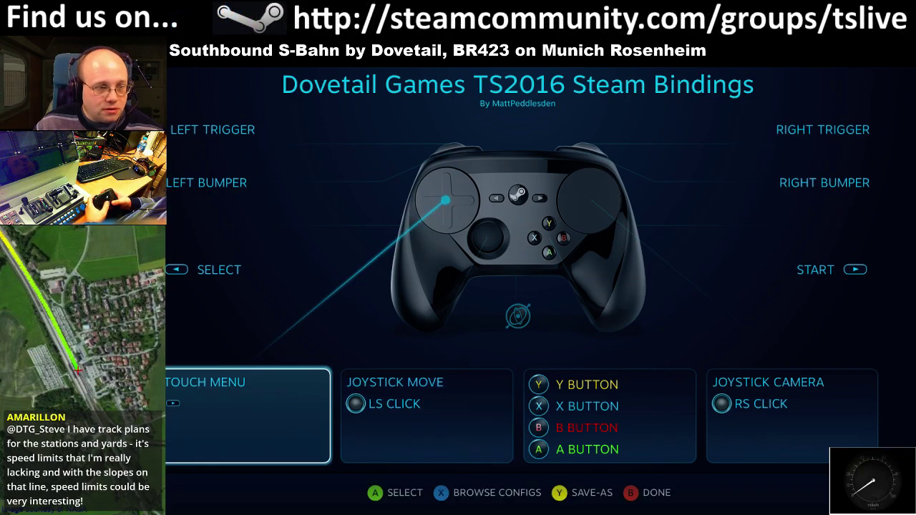
Check the key assignments of Touch Menu Buttons 1, 2 and 3 in the left trackpad's settings
key(Return)
key(Down)
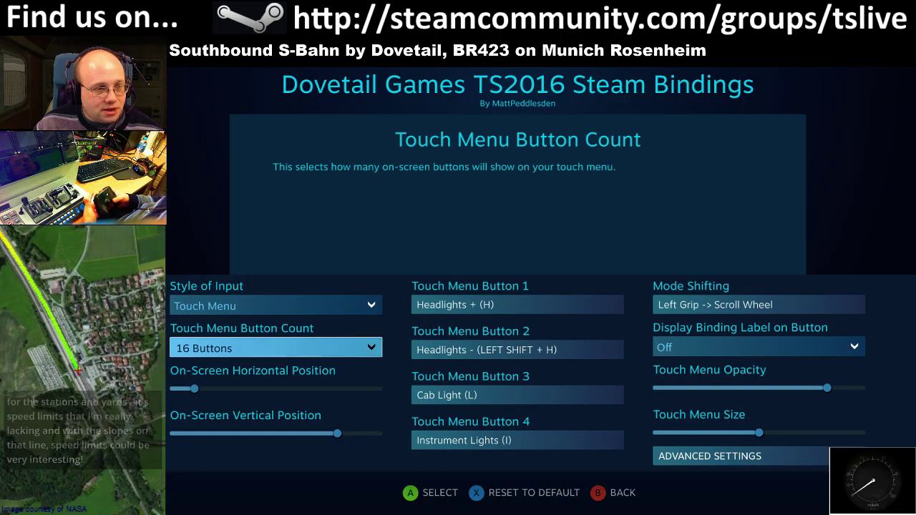
key(Right)
key(Up)
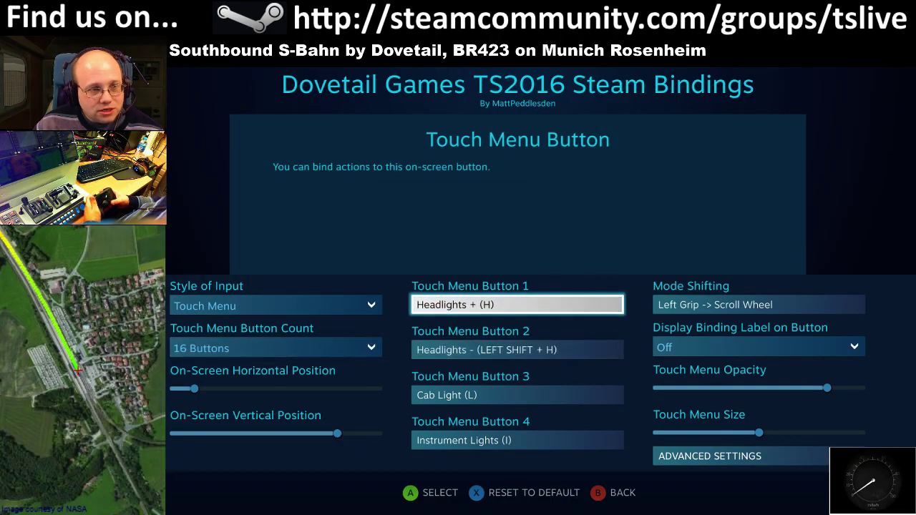
key(Return)
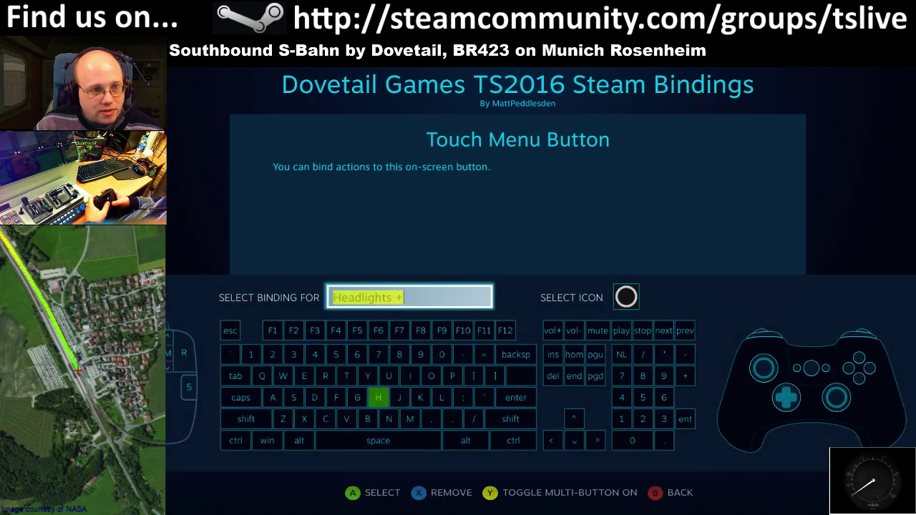
key(Down)
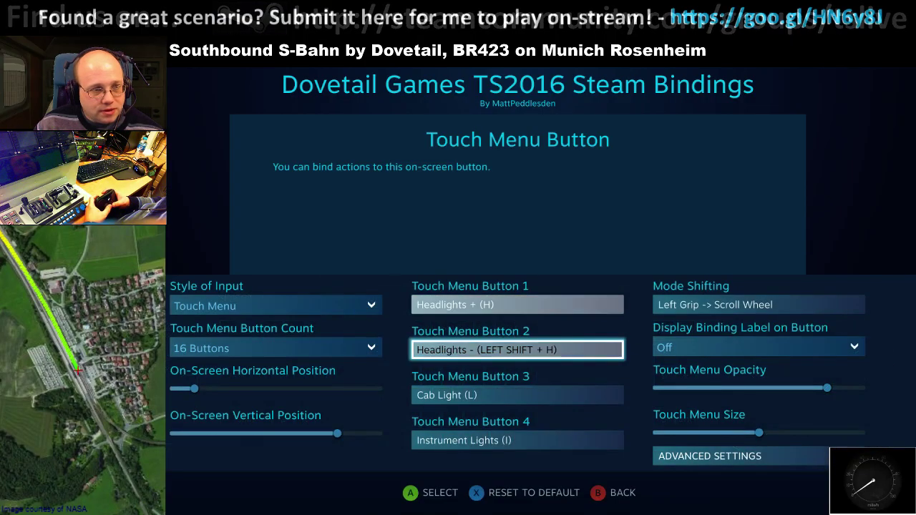
key(Return)
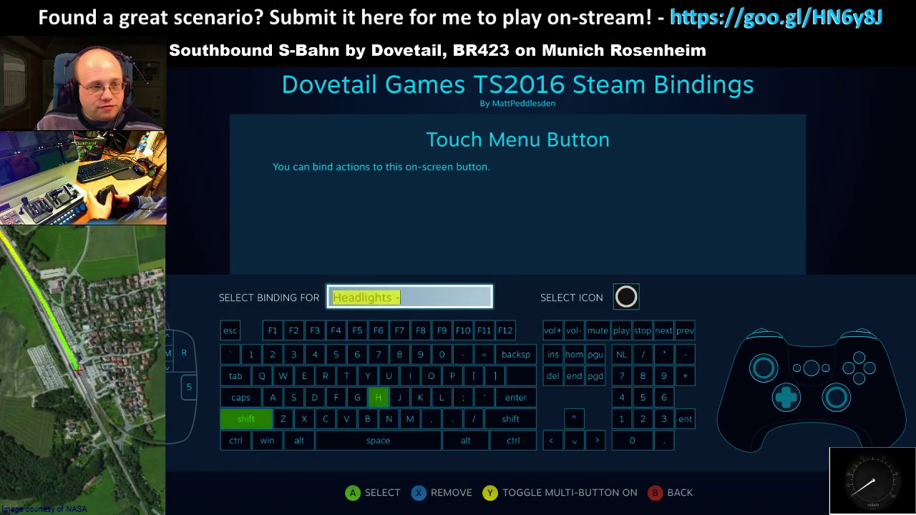
key(Escape)
key(Down)
key(Return)
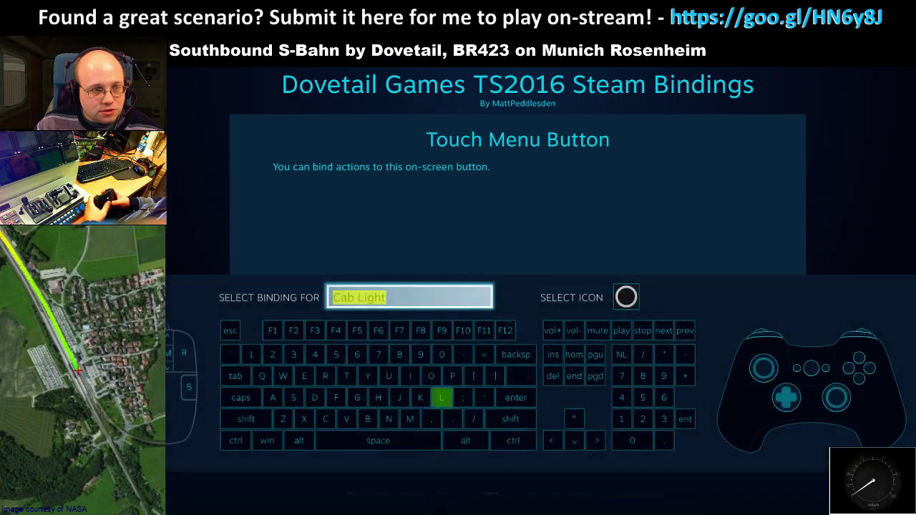
key(Escape)
Open the touch menu's advanced settings and look through the bindings of Touch Menu Buttons 5 to 16
key(Down)
key(Right)
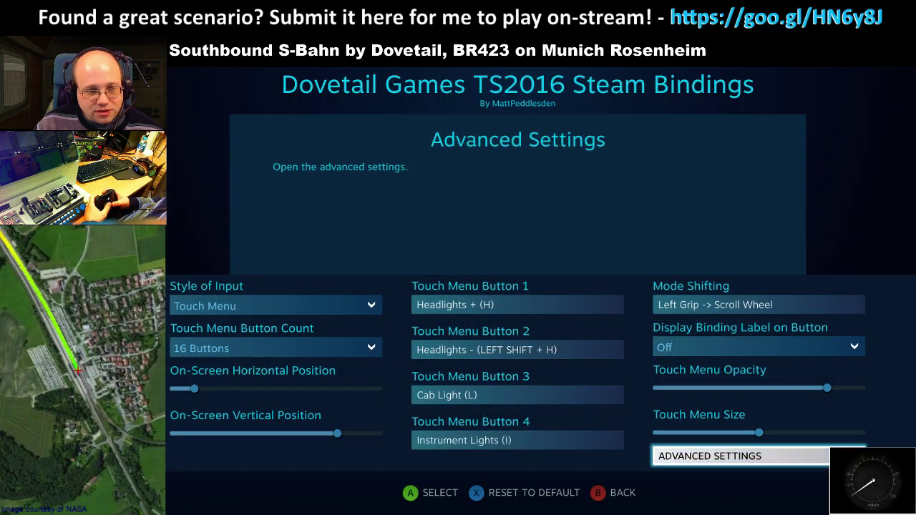
key(Return)
key(Down)
key(Down)
key(Down)
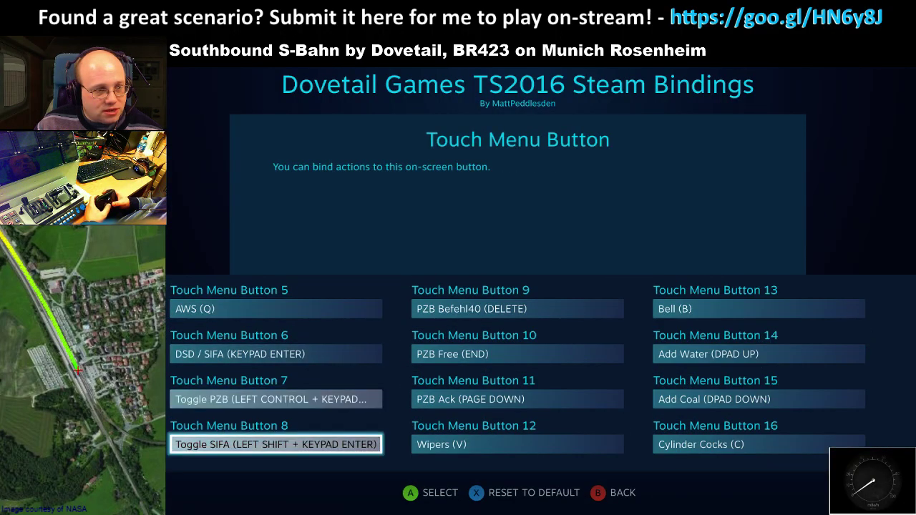
key(Right)
key(Up)
key(Up)
key(Up)
key(Right)
key(Down)
key(Down)
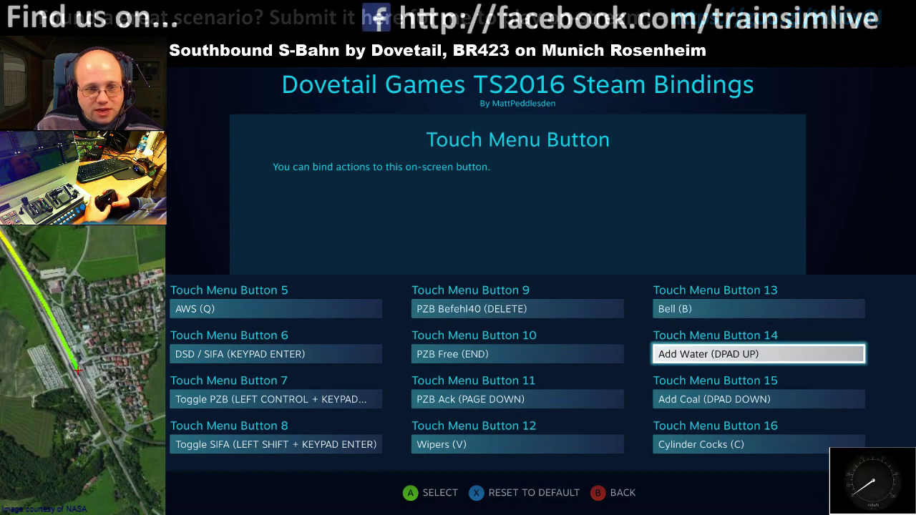
Check the gamepad assignment of Touch Menu Button 15, Add Coal
key(Return)
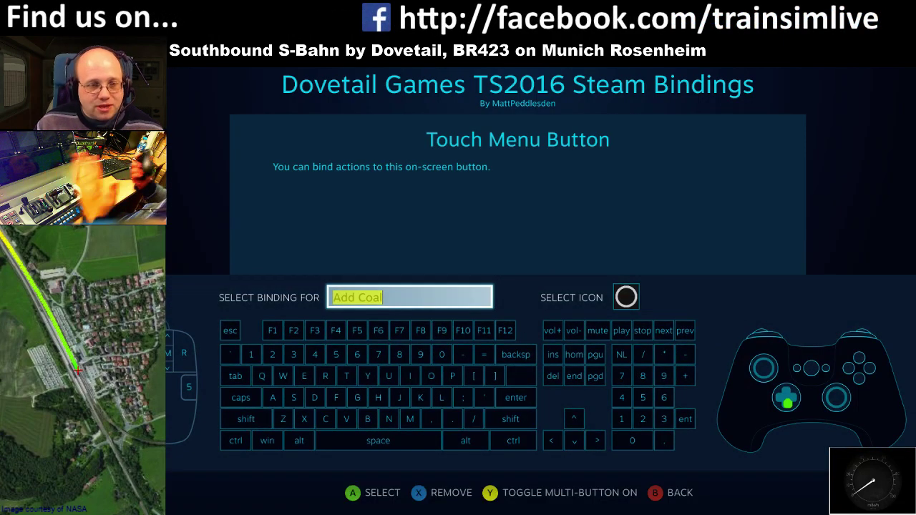
key(Right)
key(Escape)
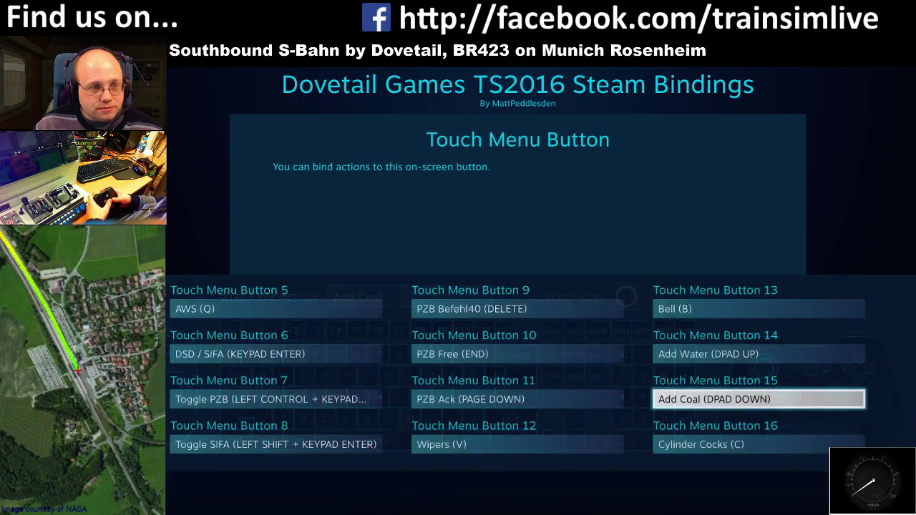
Leave the advanced settings, look over the touch menu's button count and horizontal position, and return to the controller layout
key(Up)
key(Up)
key(Up)
key(Left)
key(Left)
key(Down)
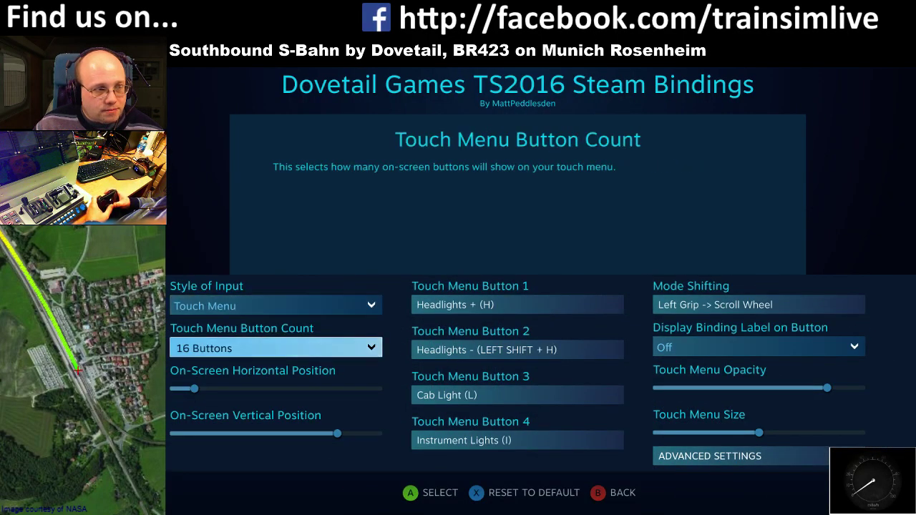
key(Down)
key(Up)
key(Up)
key(Down)
key(Down)
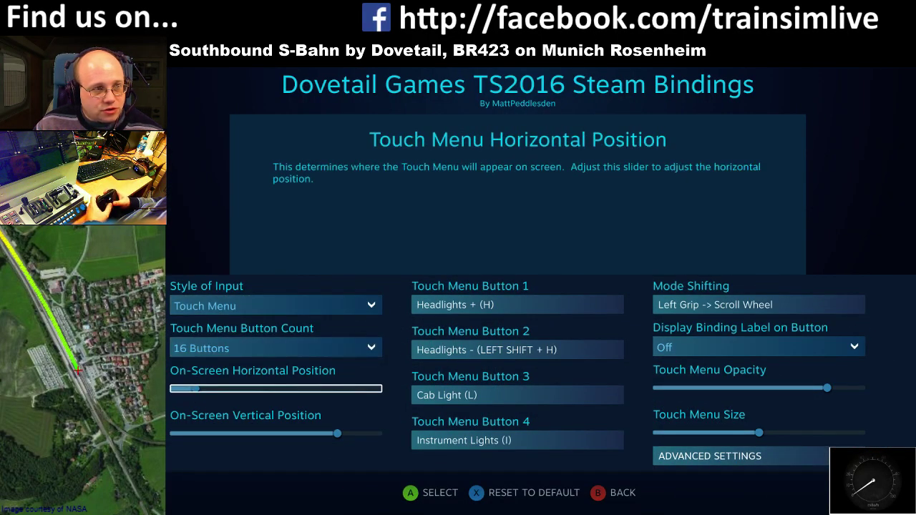
key(Escape)
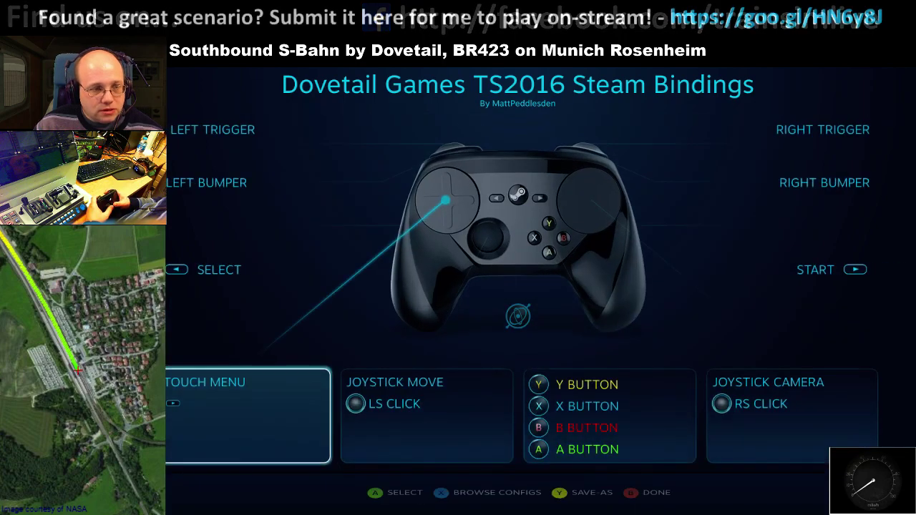
Look over the joystick, Start button and right grip bindings on the controller layout
key(Right)
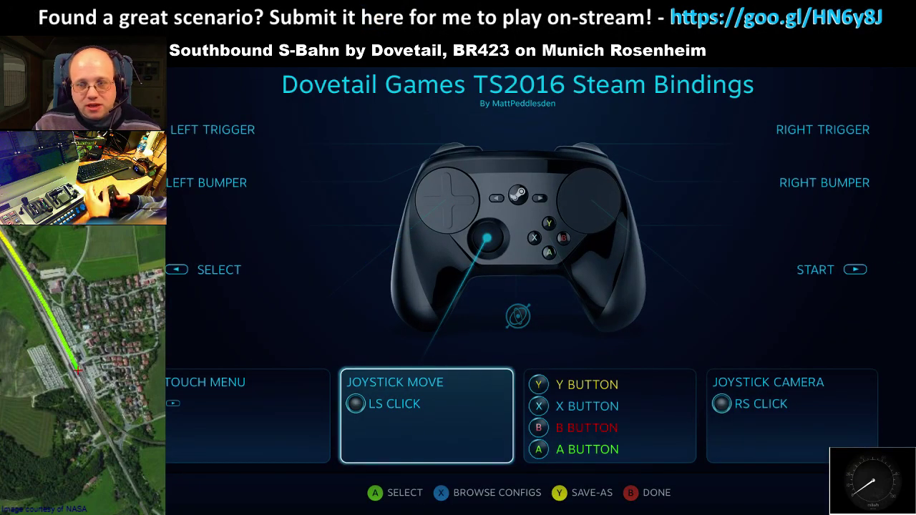
key(Right)
key(Right)
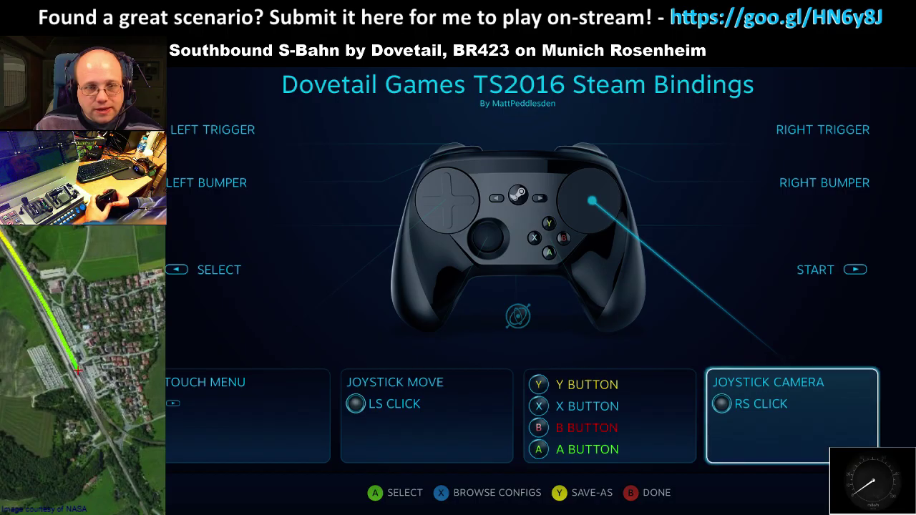
key(Up)
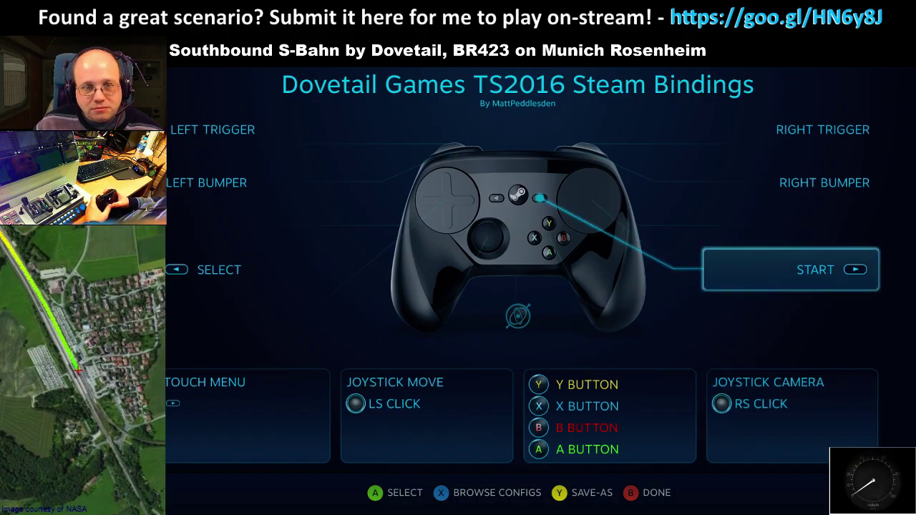
key(Up)
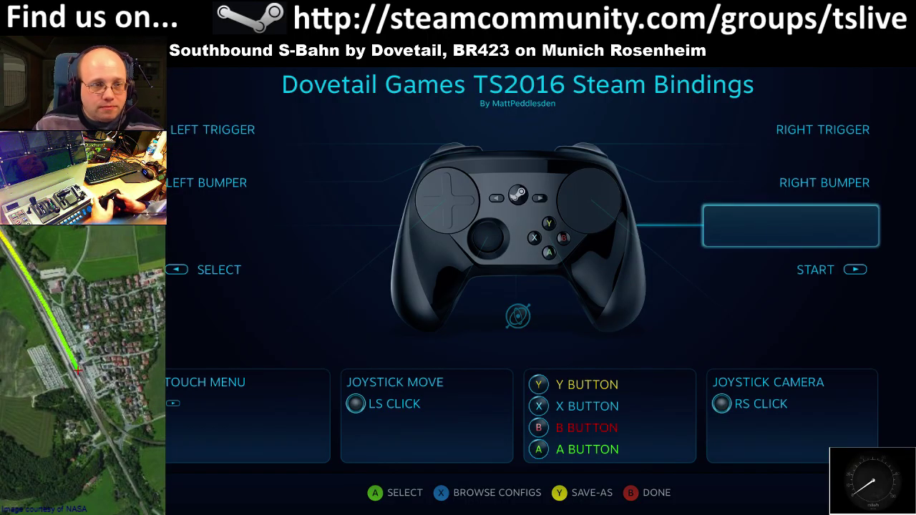
key(Left)
key(Right)
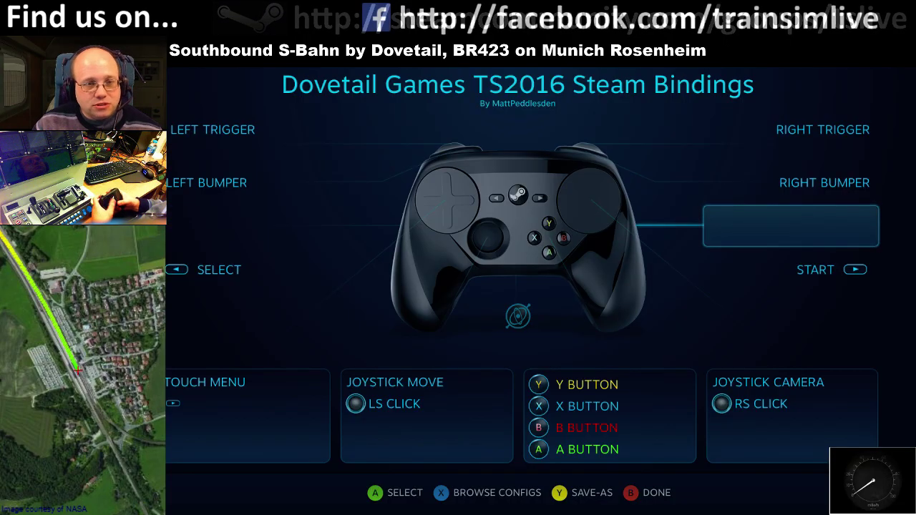
Open the right trackpad's Joystick Camera settings
key(Down)
key(Down)
key(Return)
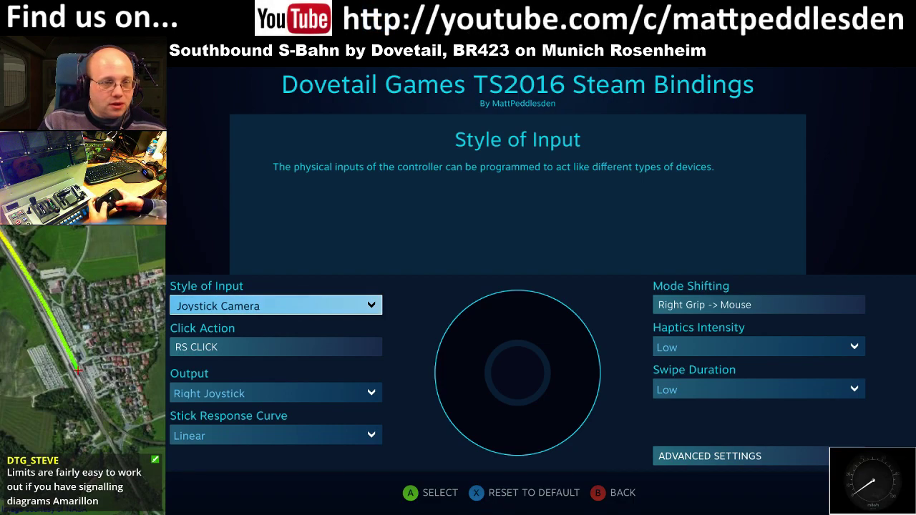
Check the right trackpad's mode shifting assignment and return to the controller layout
key(Right)
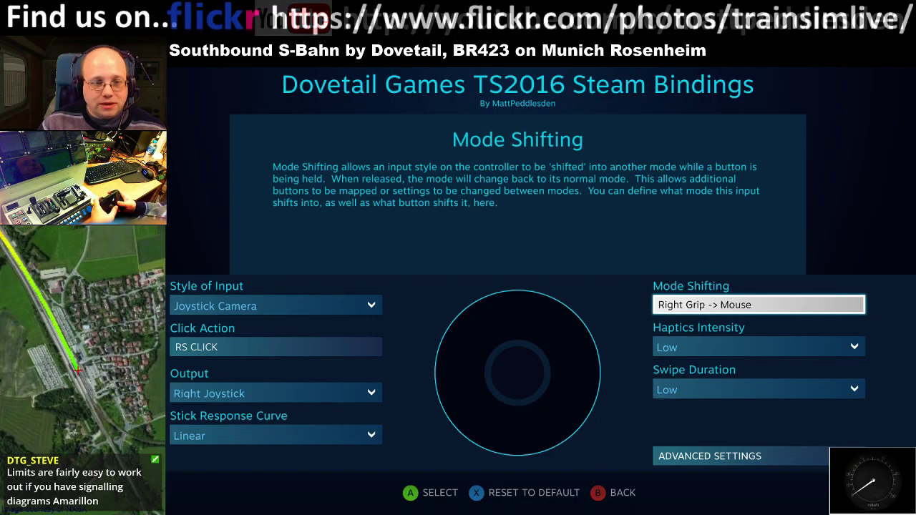
key(Escape)
Inspect the Scroll Wheel mode shift of the left trackpad's touch menu, including its bindings, and return to the controller layout
key(Left)
key(Left)
key(Left)
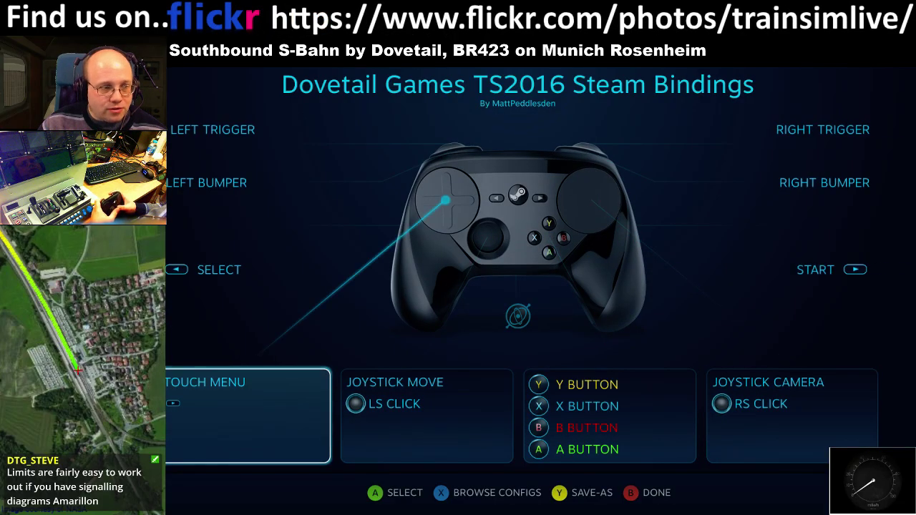
key(Return)
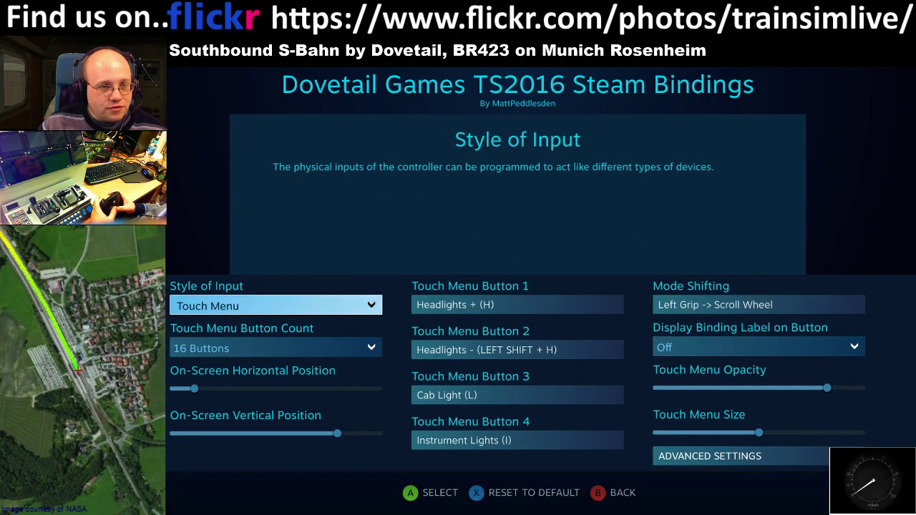
key(Right)
key(Right)
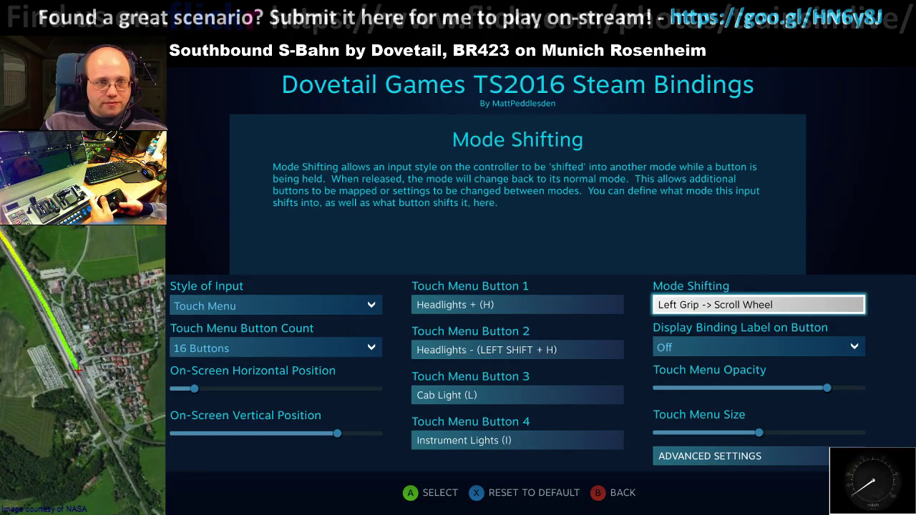
key(Return)
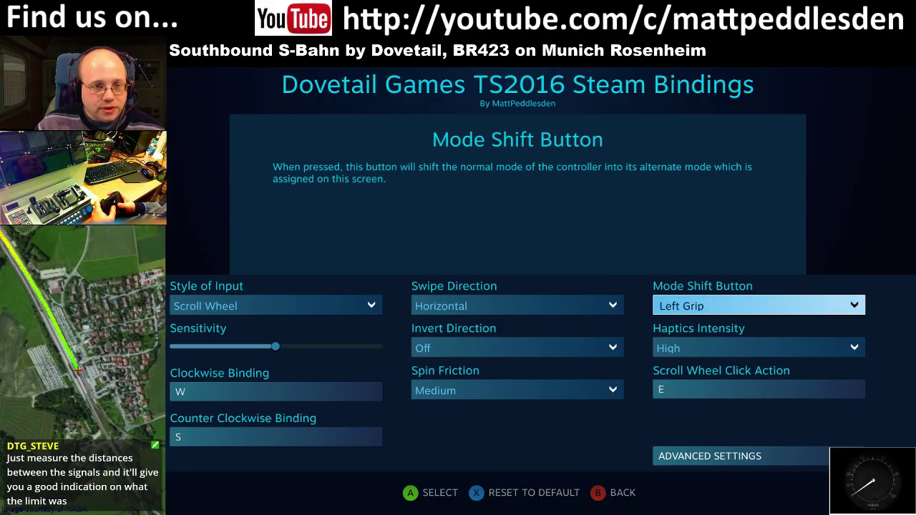
key(Escape)
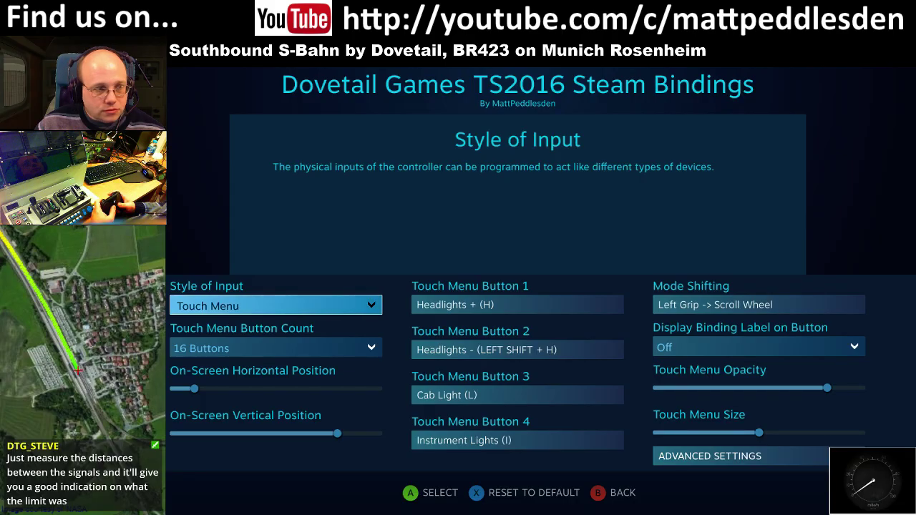
key(Escape)
Look over the left bumper, left grip, face button and gyro bindings on the controller layout
key(Up)
key(Up)
key(Up)
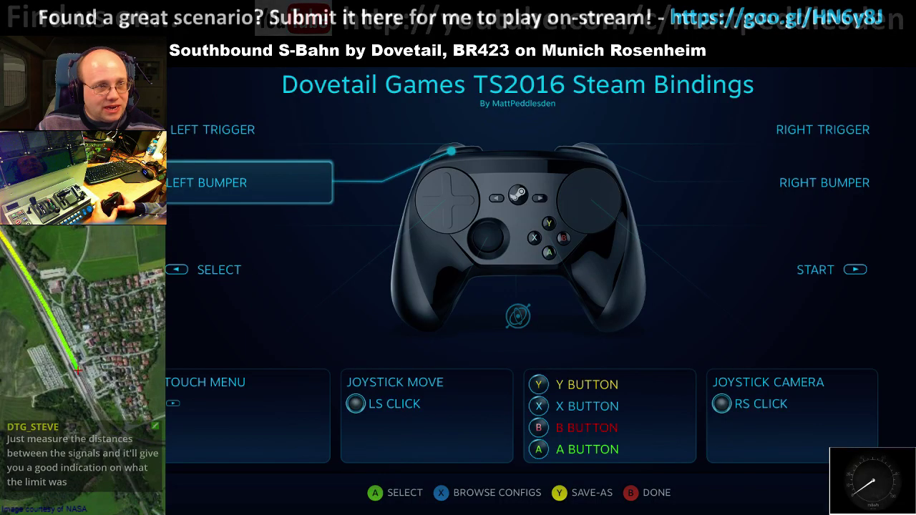
key(Down)
key(Down)
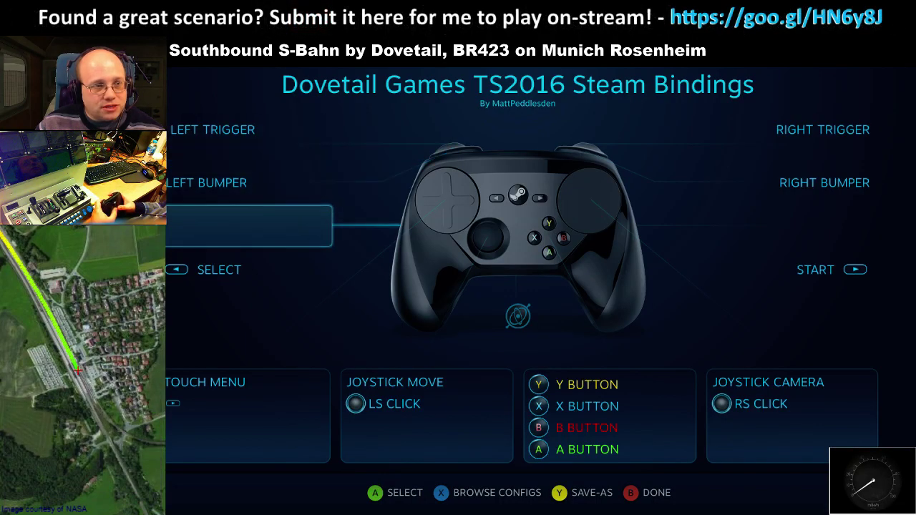
key(Down)
key(Right)
key(Down)
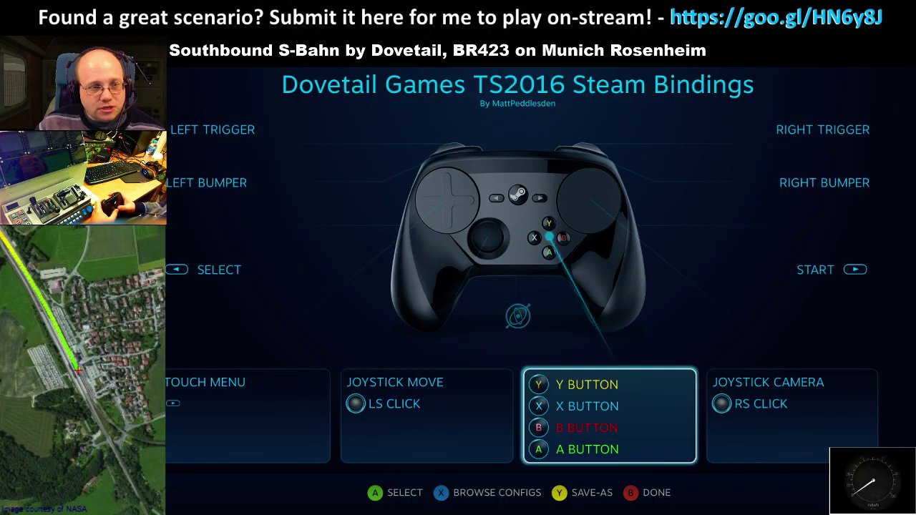
key(Up)
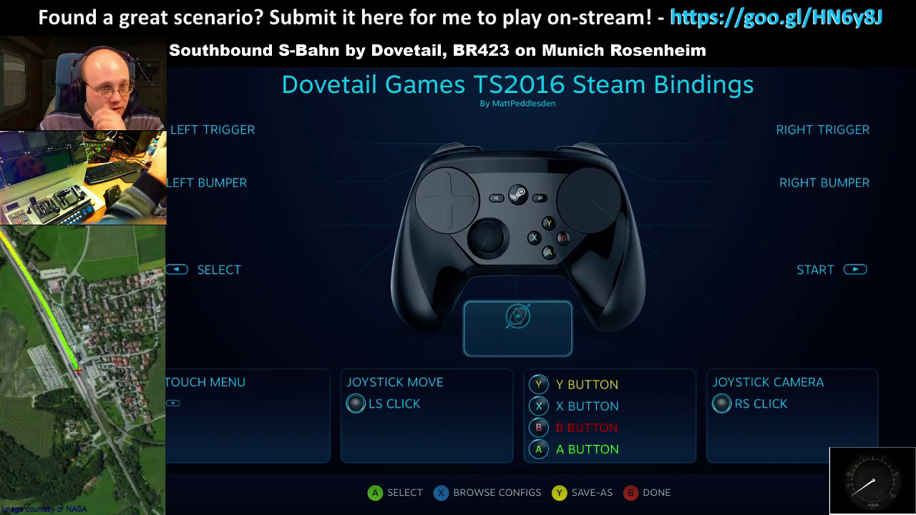
Look through the available input styles for the gyro and leave its settings without choosing one
key(Return)
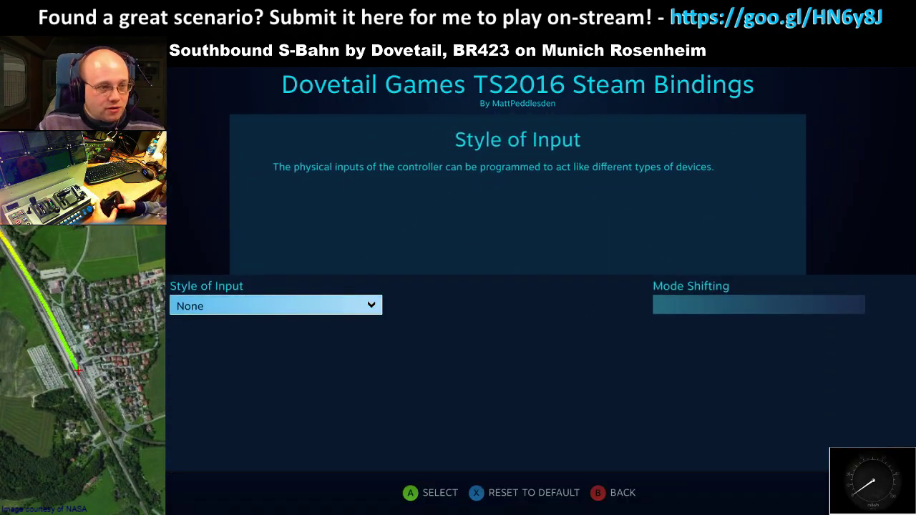
key(Return)
key(Down)
key(Down)
key(Down)
key(Down)
key(Down)
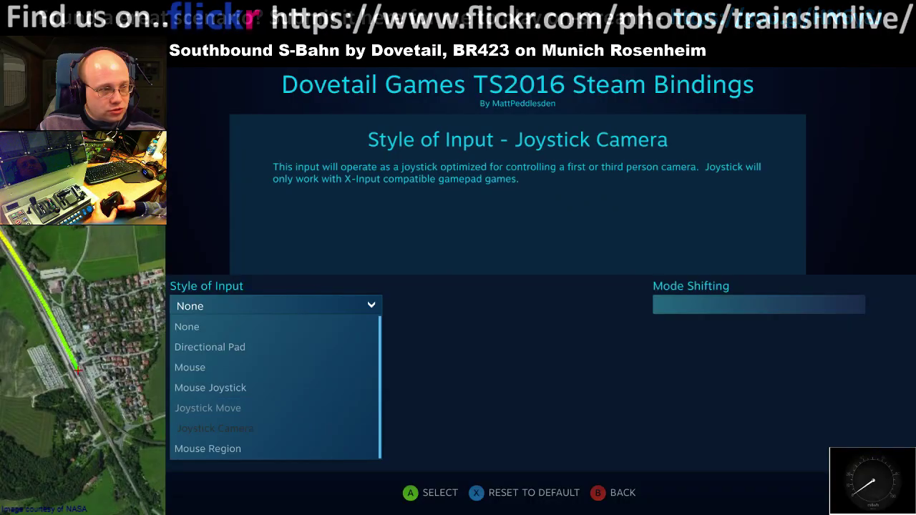
key(Down)
key(Up)
key(Up)
key(Up)
key(Up)
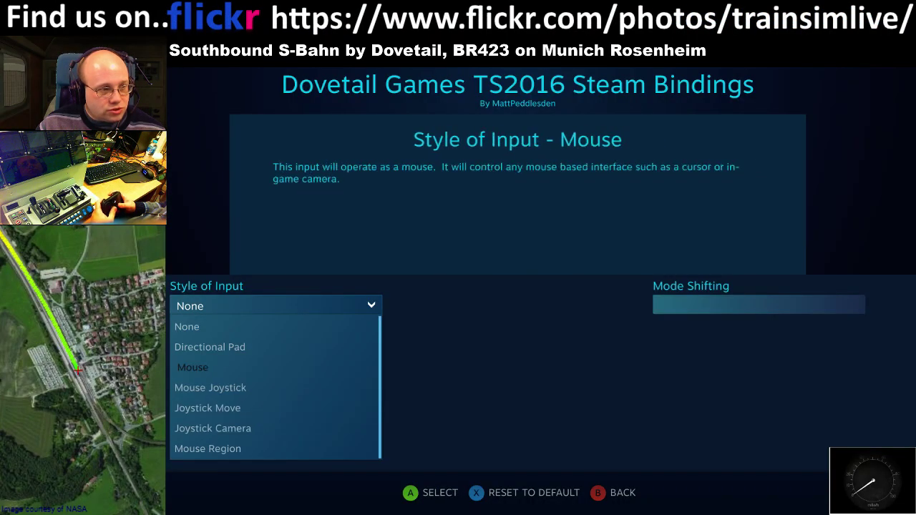
key(Escape)
key(Escape)
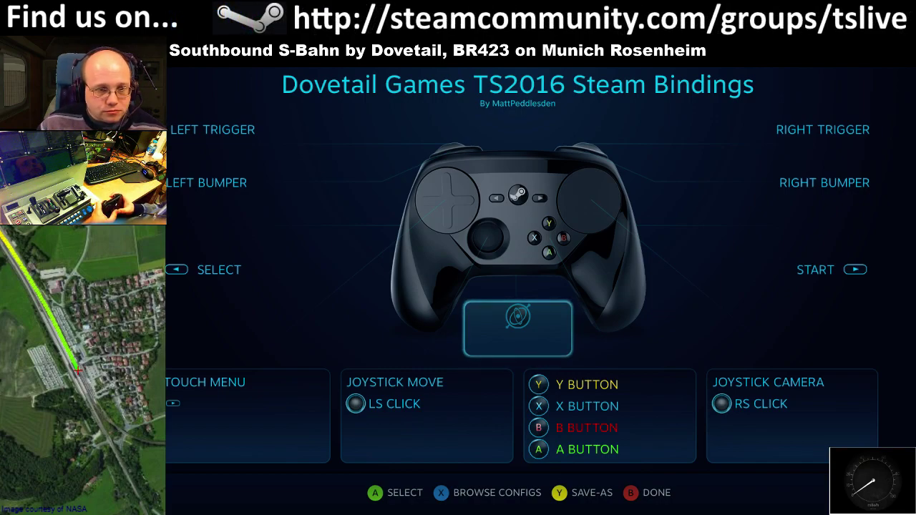
Set the gyro's Style of Input to Mouse
key(Return)
key(Return)
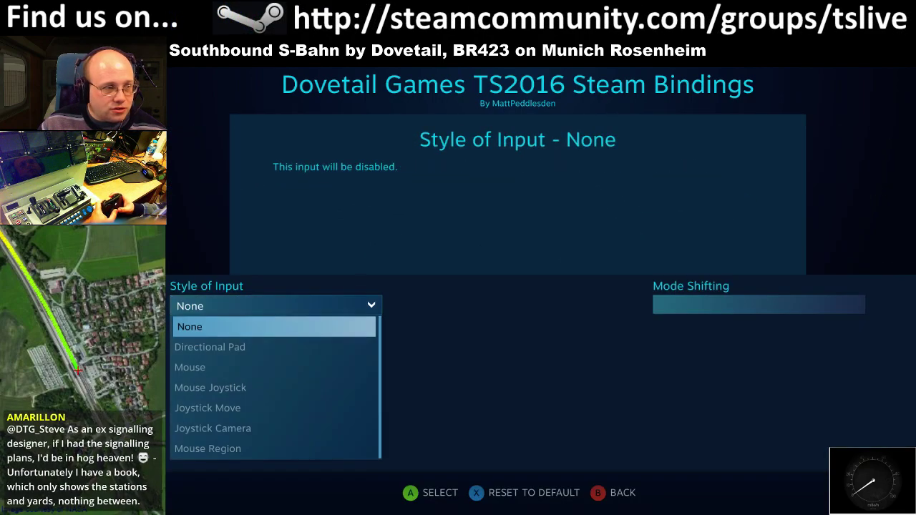
key(Down)
key(Down)
key(Down)
key(Down)
key(Down)
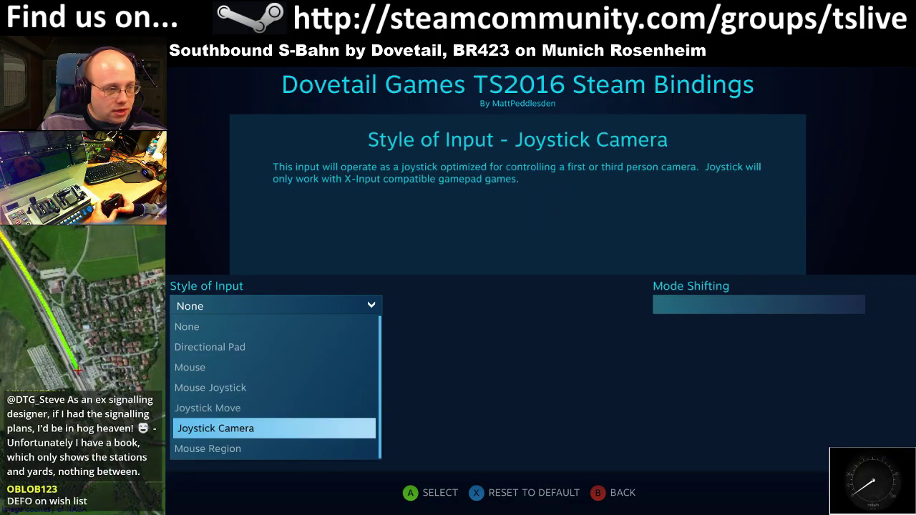
key(Up)
key(Up)
key(Up)
key(Return)
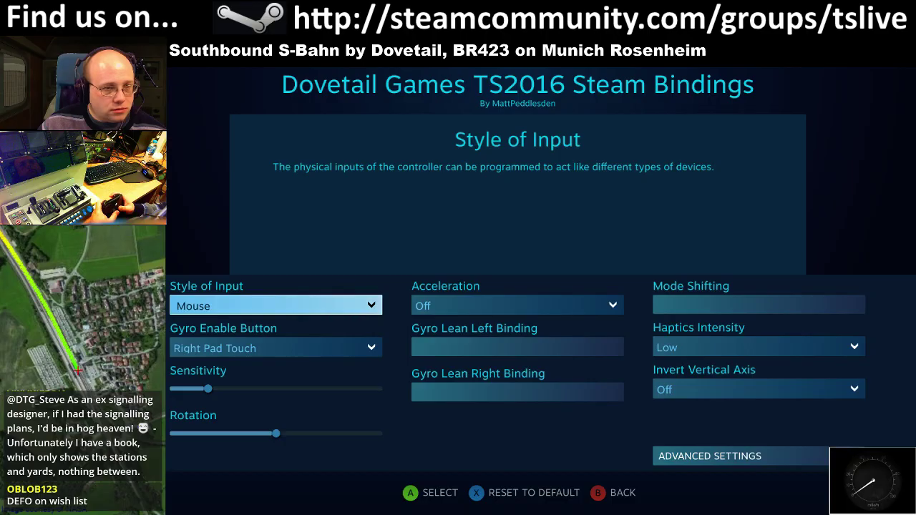
Set the gyro's enable button to Always On and leave the controller configuration for the game
key(Down)
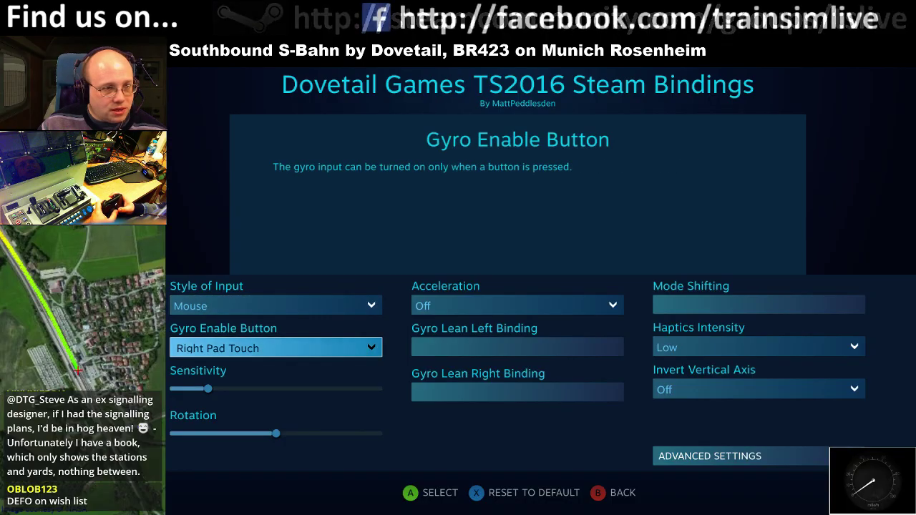
key(Right)
key(Down)
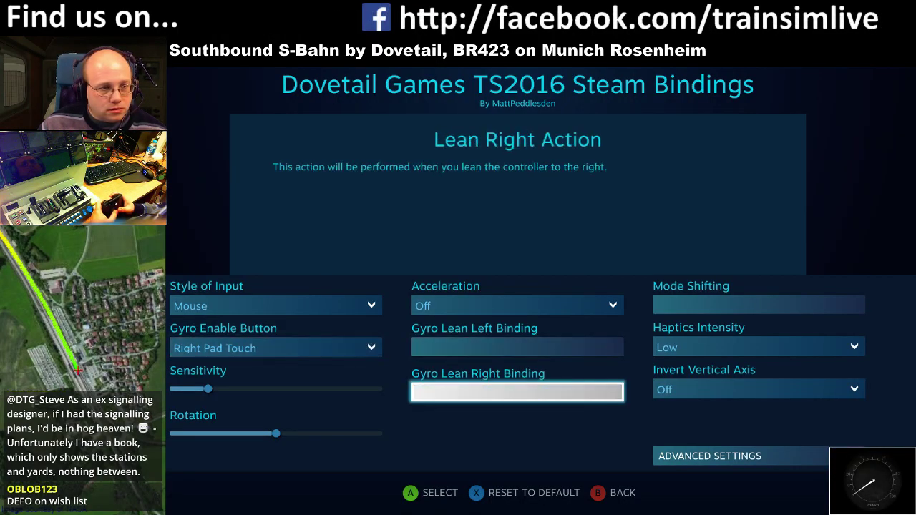
key(Up)
key(Left)
key(Down)
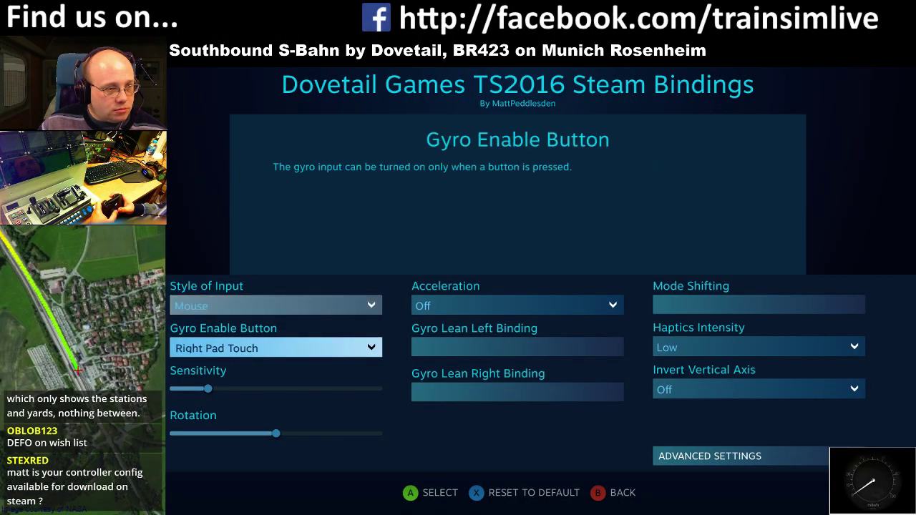
key(Return)
key(Up)
key(Return)
key(Escape)
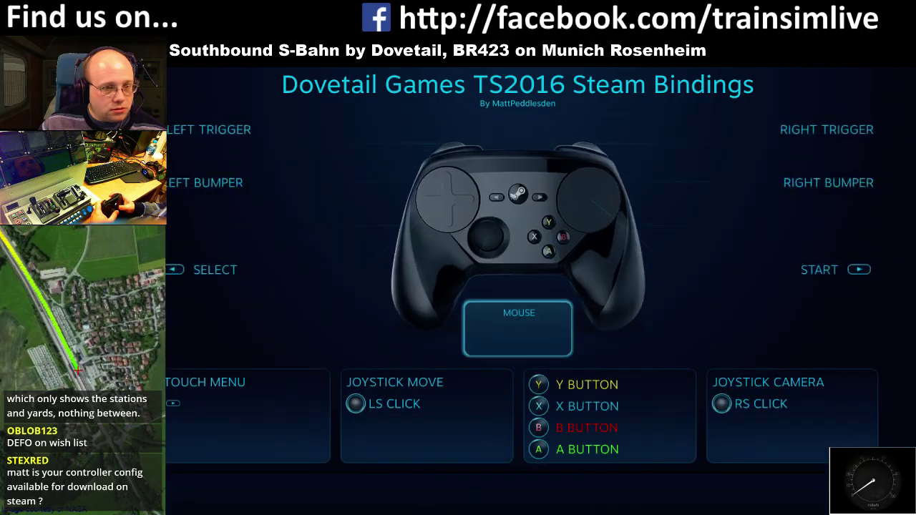
key(Escape)
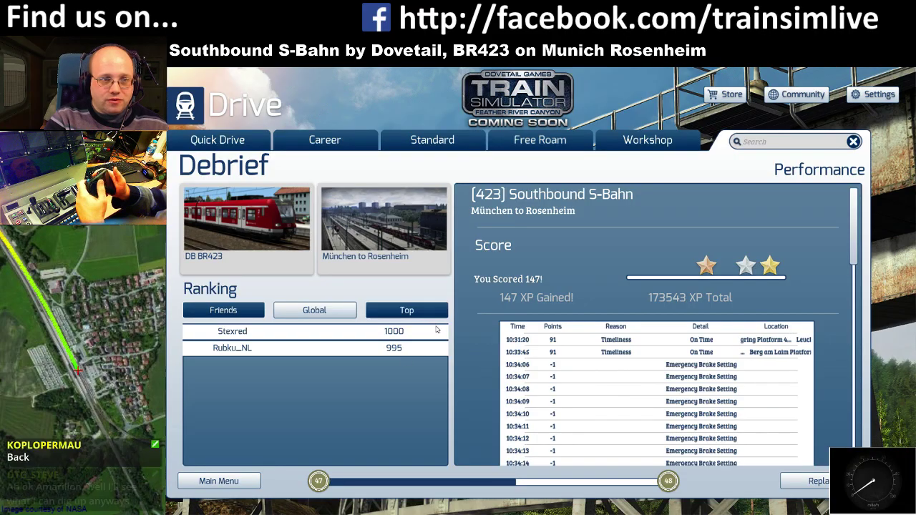
Reopen the controller configuration, set the gyro's Style of Input to None and return to the controller layout
key(shift+Tab)
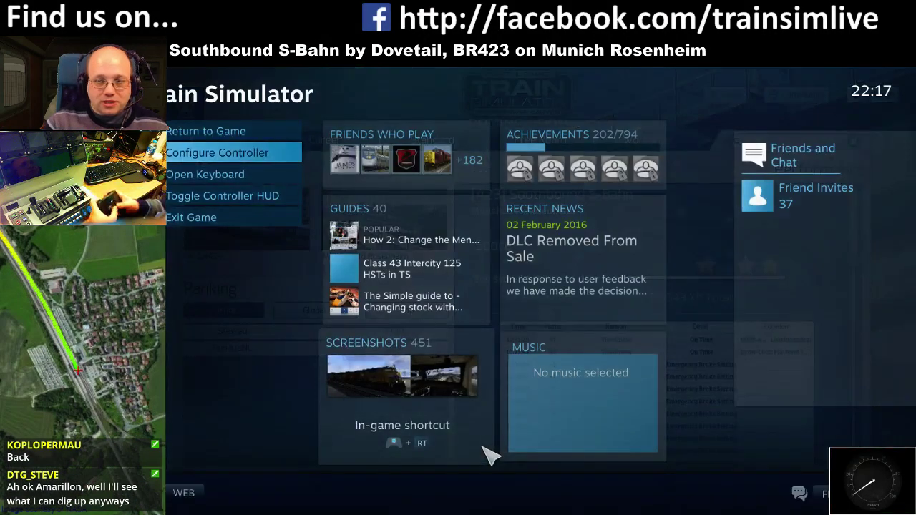
key(Return)
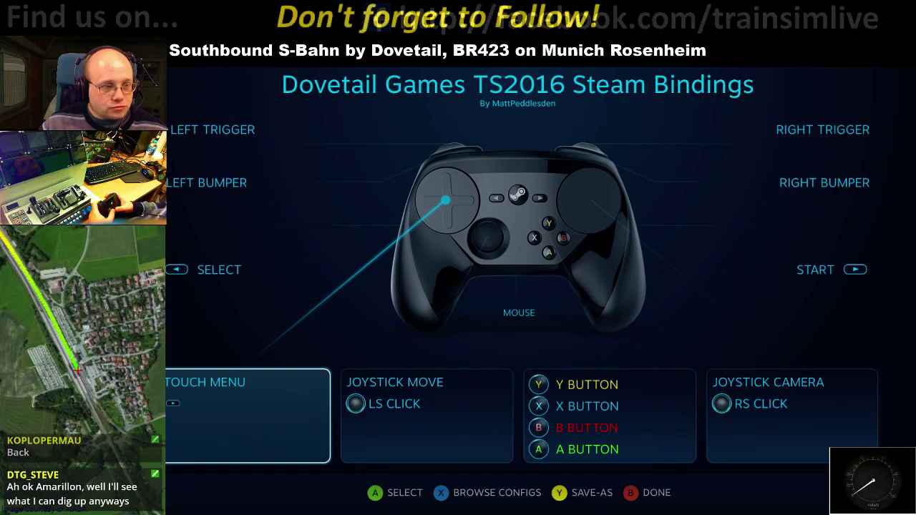
key(Up)
key(Right)
key(Return)
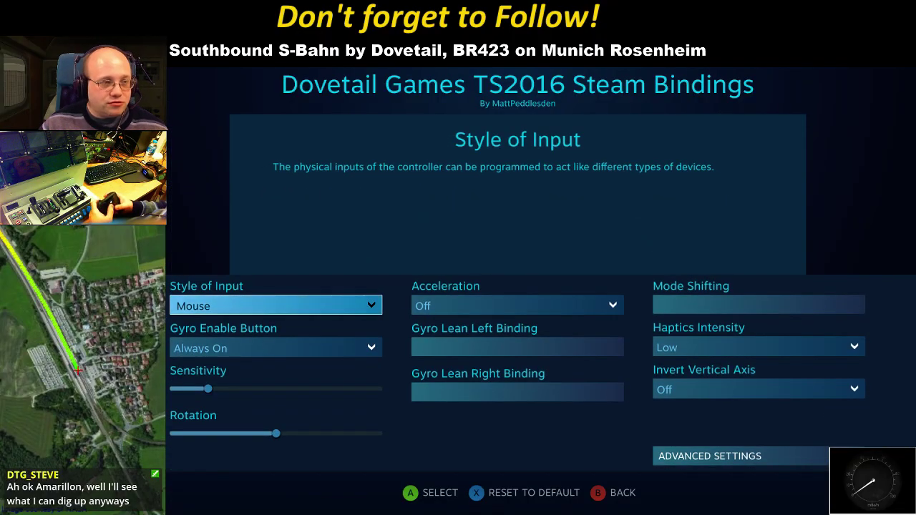
key(Return)
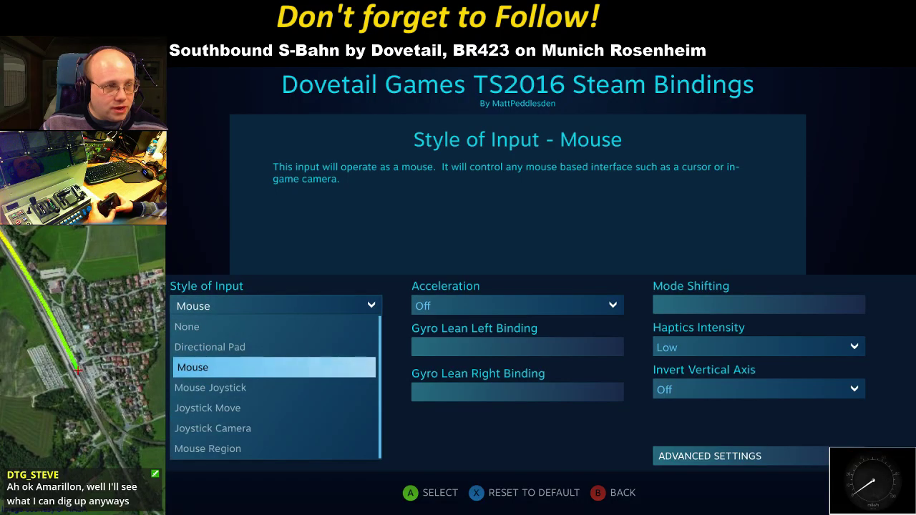
key(Up)
key(Return)
key(Return)
key(Up)
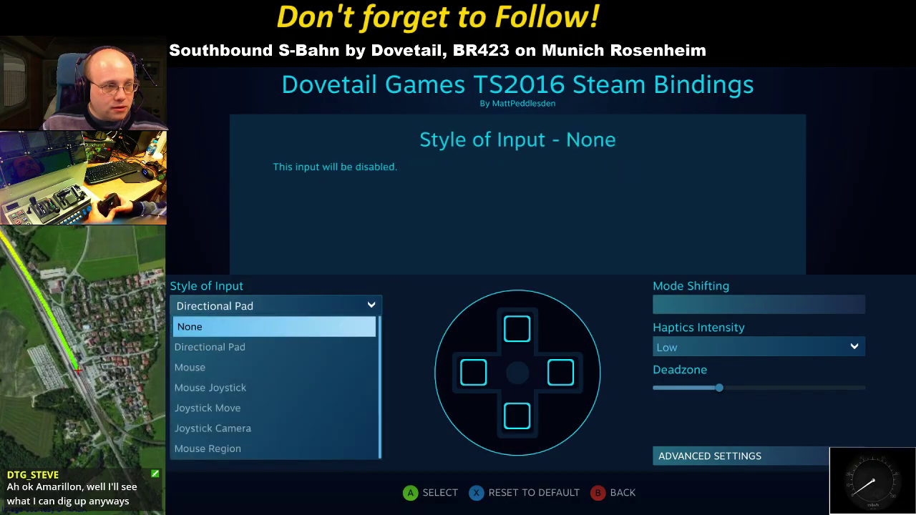
key(Return)
key(Escape)
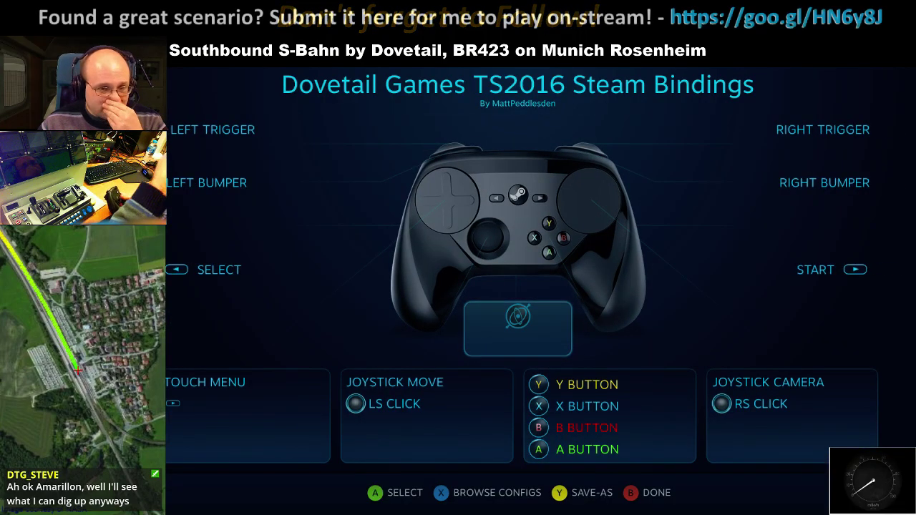
Browse the community controller configurations for the game, including Dovetail Games TS2016 Bindings
key(Down)
key(Left)
key(Left)
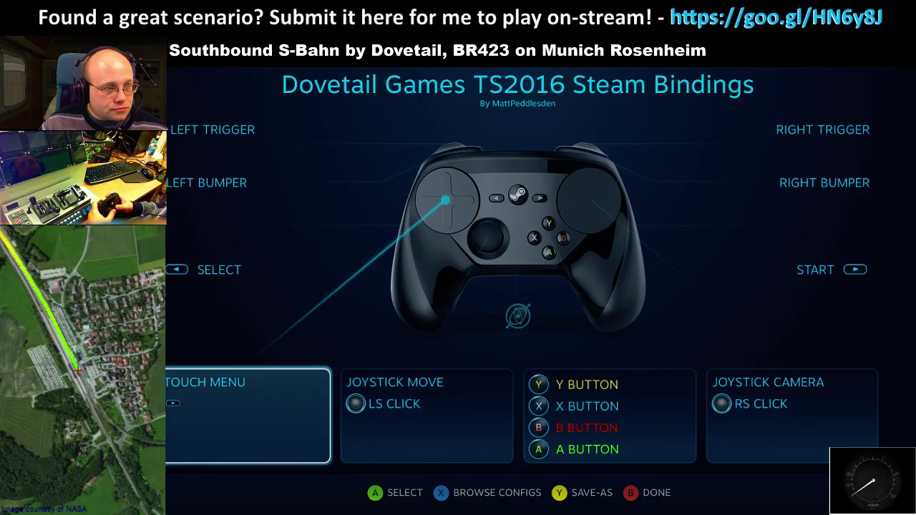
key(Up)
key(Down)
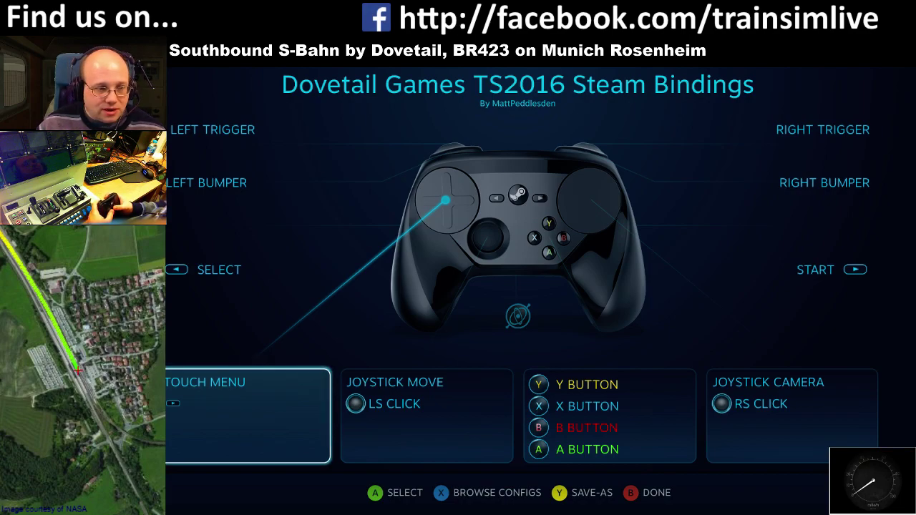
key(x)
key(Down)
key(Down)
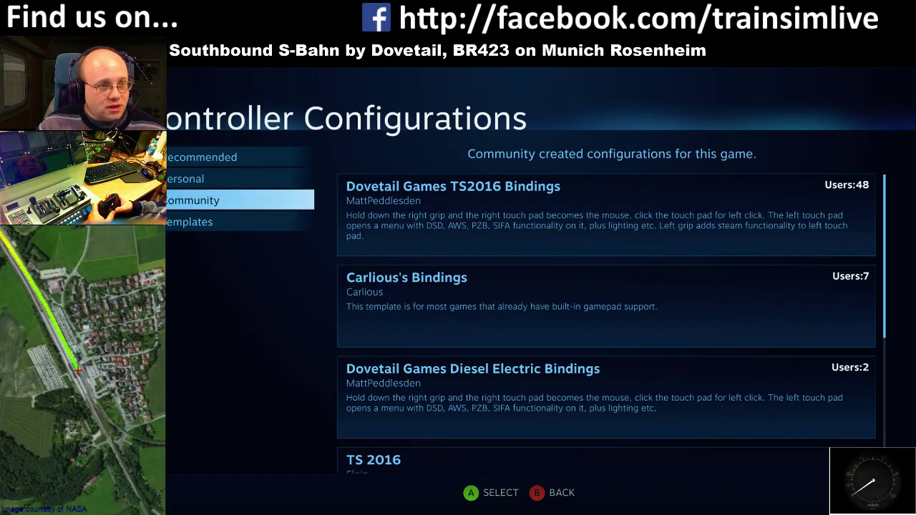
key(Right)
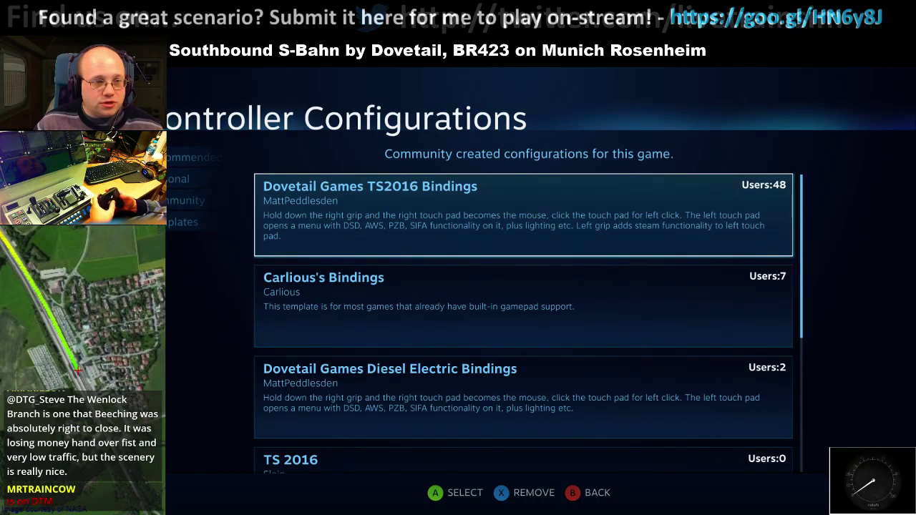
key(Down)
key(Up)
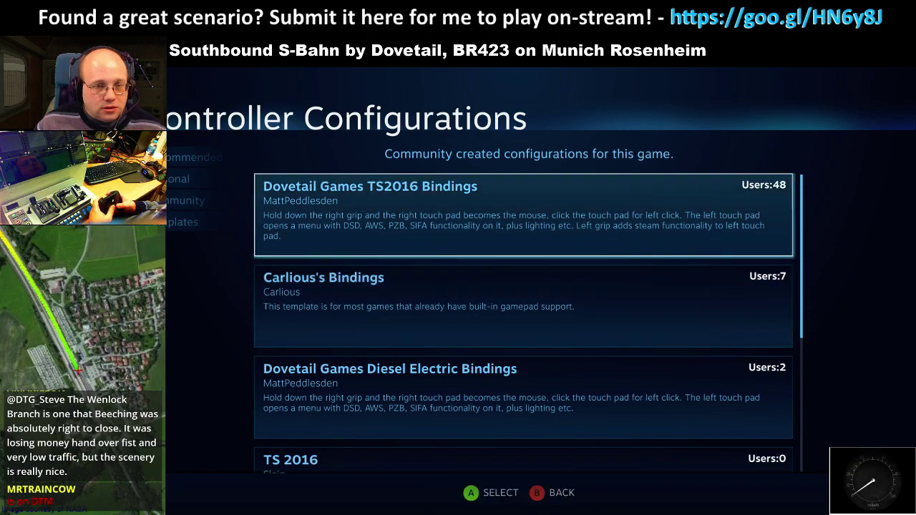
key(Left)
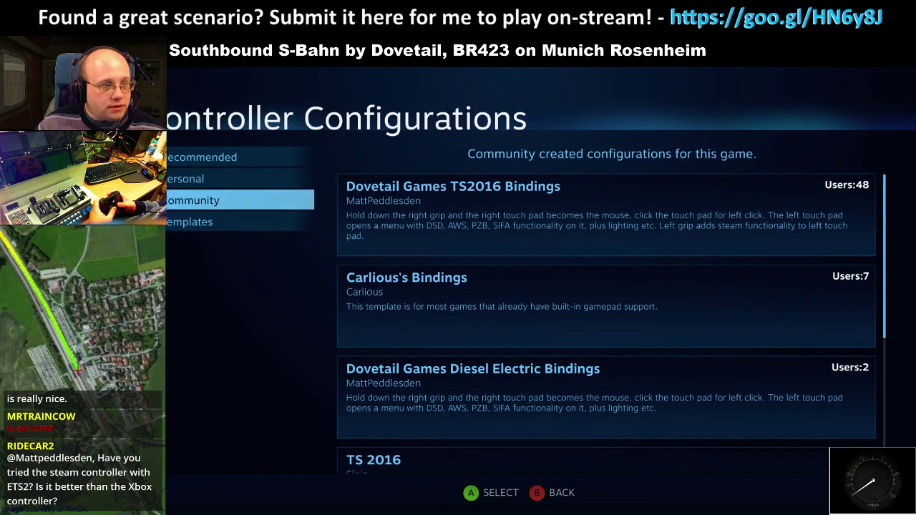
Leave the configuration browser and controller layout and return to the game's Debrief screen
key(Escape)
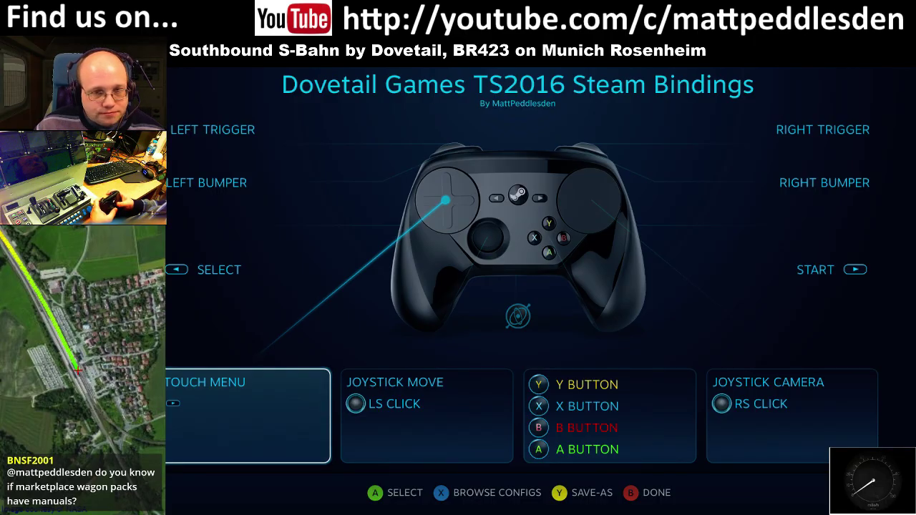
key(Escape)
key(Escape)
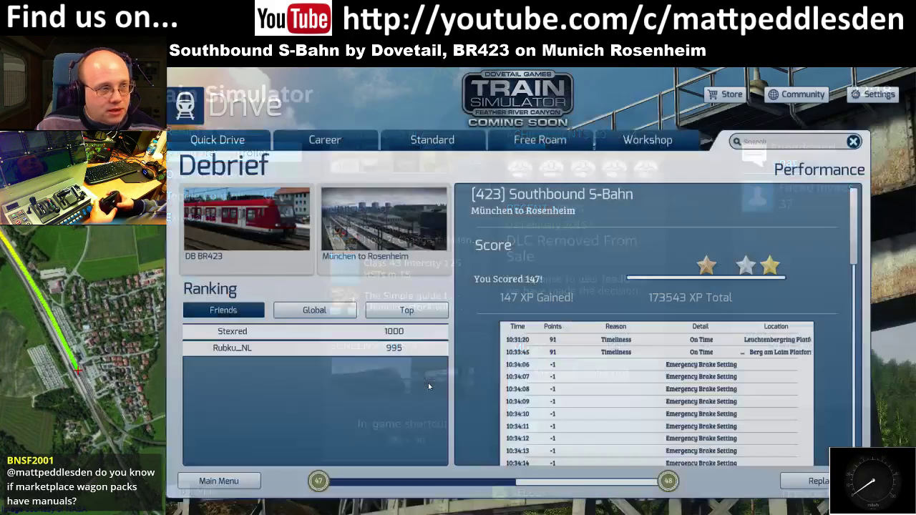